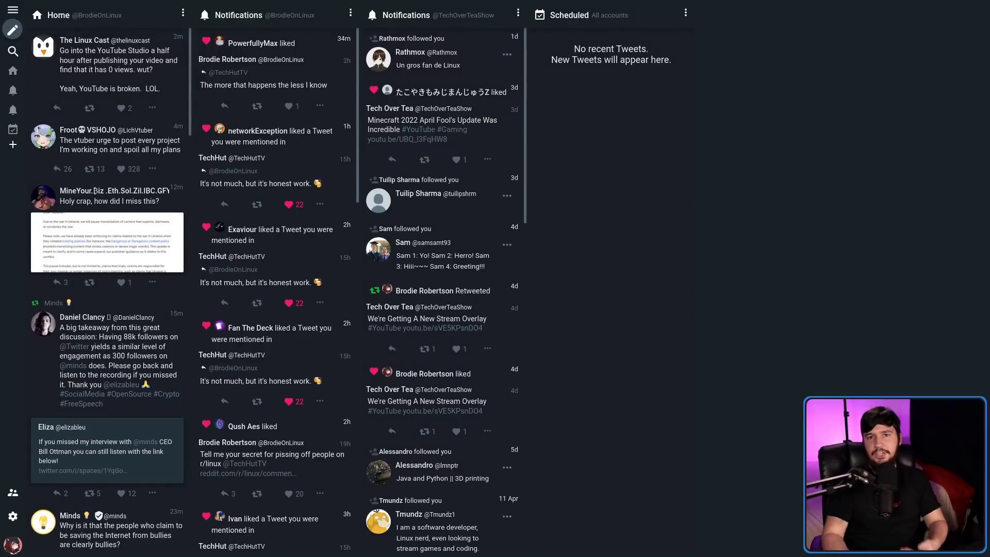
{"action": "left_click", "coordinate": [12, 30]}
{"action": "left_click", "coordinate": [79, 28]}
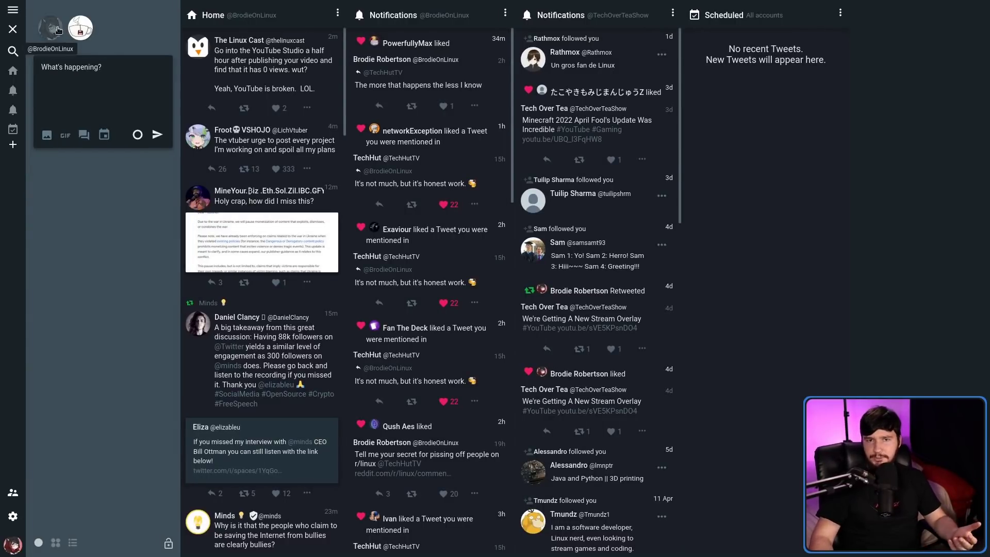
{"action": "left_click", "coordinate": [42, 24]}
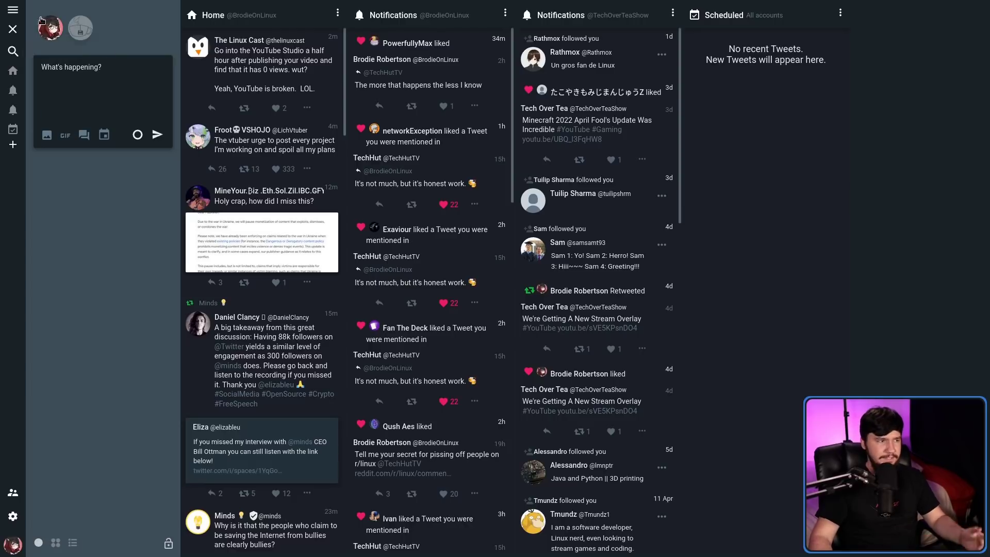
{"action": "left_click", "coordinate": [13, 28]}
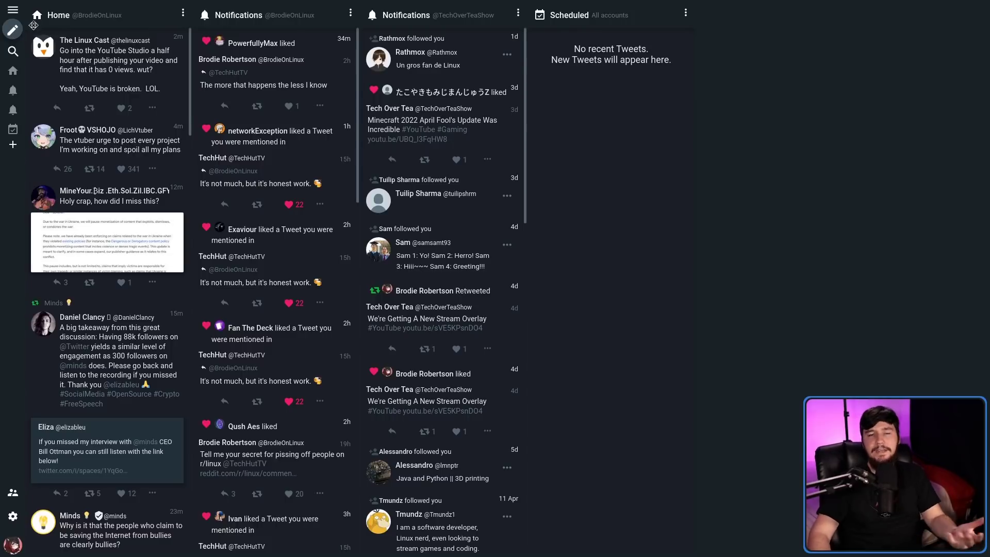
{"action": "left_click", "coordinate": [12, 145]}
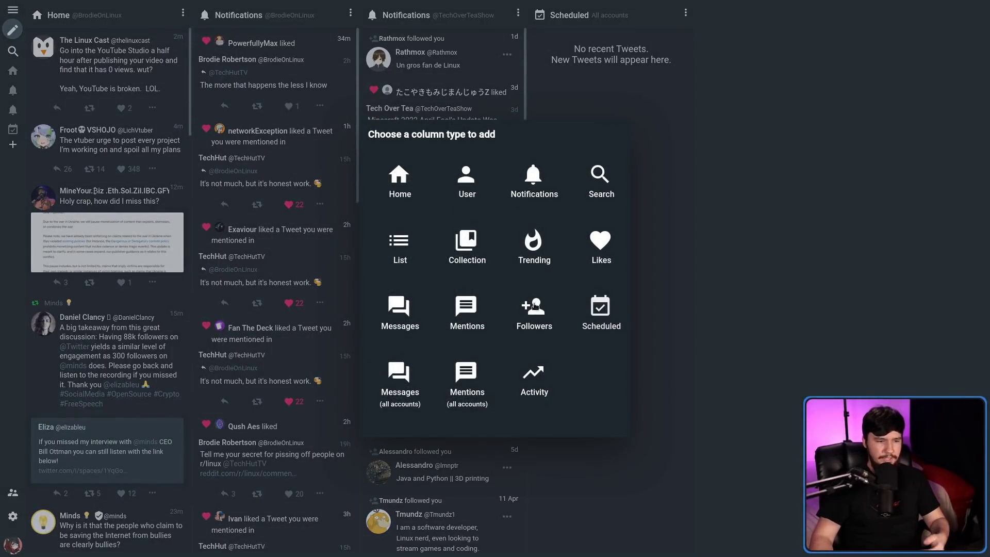
{"action": "left_click", "coordinate": [465, 309]}
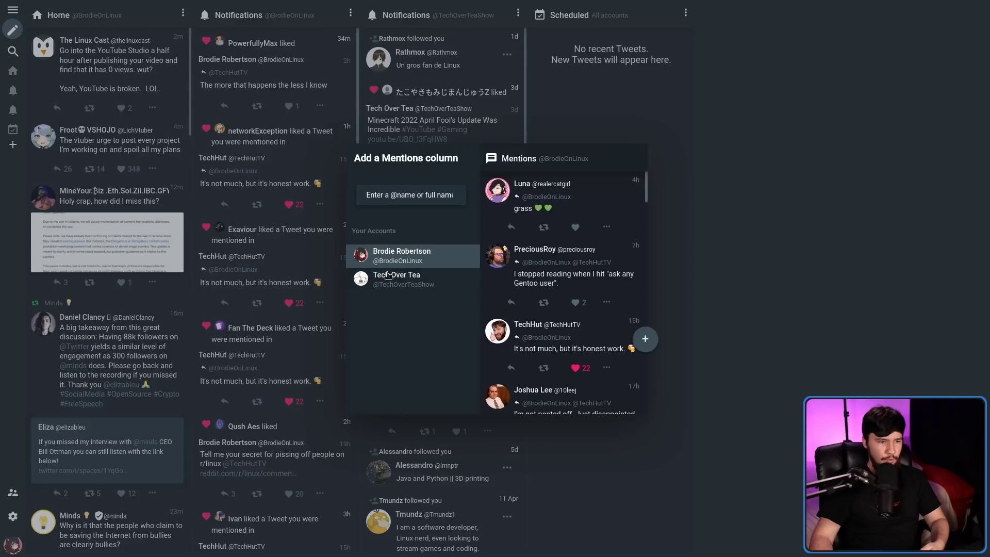
{"action": "left_click", "coordinate": [408, 283]}
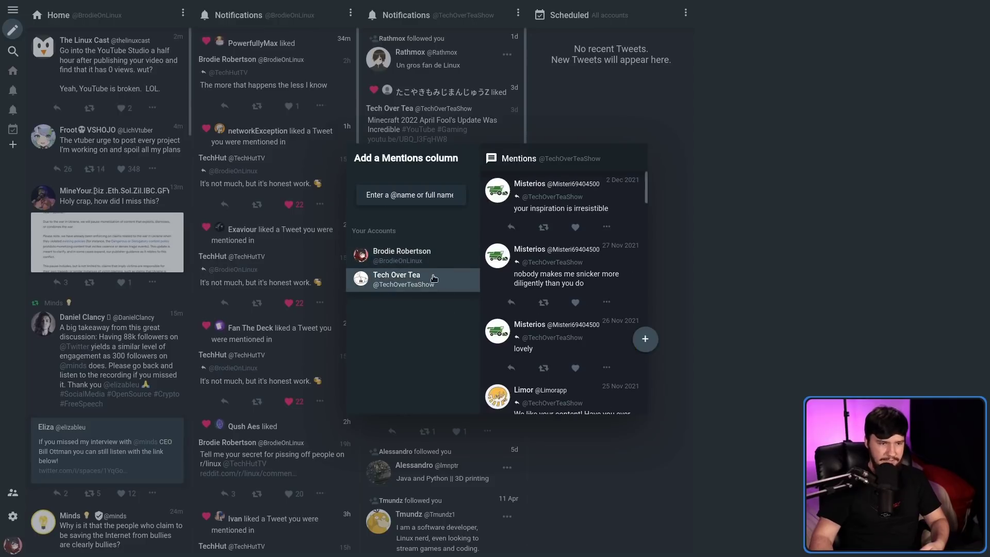
{"action": "left_click", "coordinate": [645, 340]}
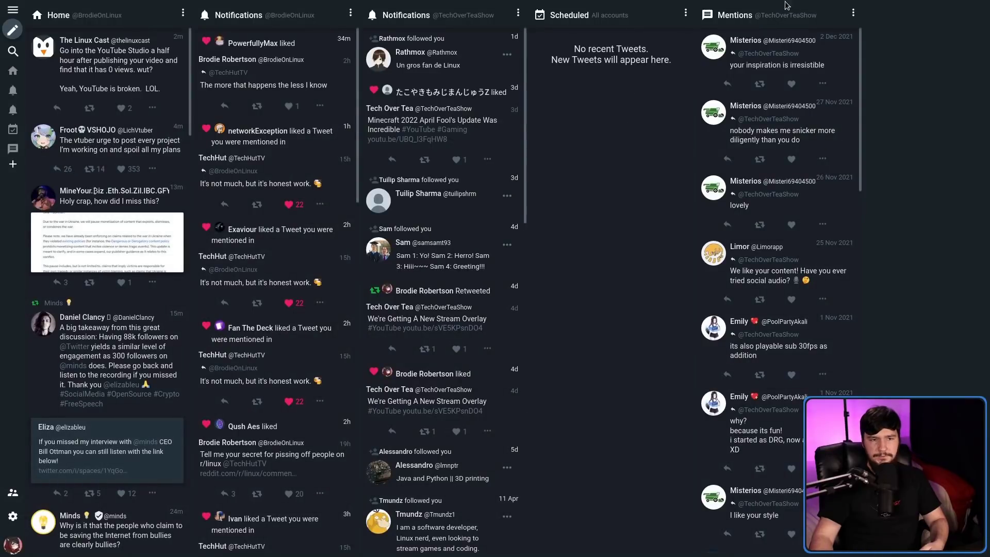
{"action": "left_click_drag", "start_coordinate": [755, 14], "coordinate": [593, 47]}
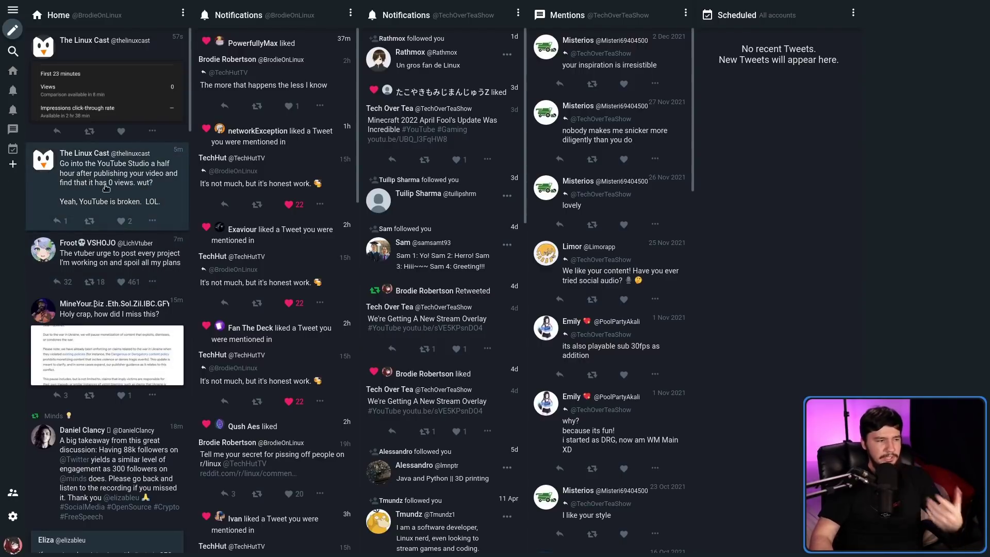
{"action": "left_click", "coordinate": [11, 493]}
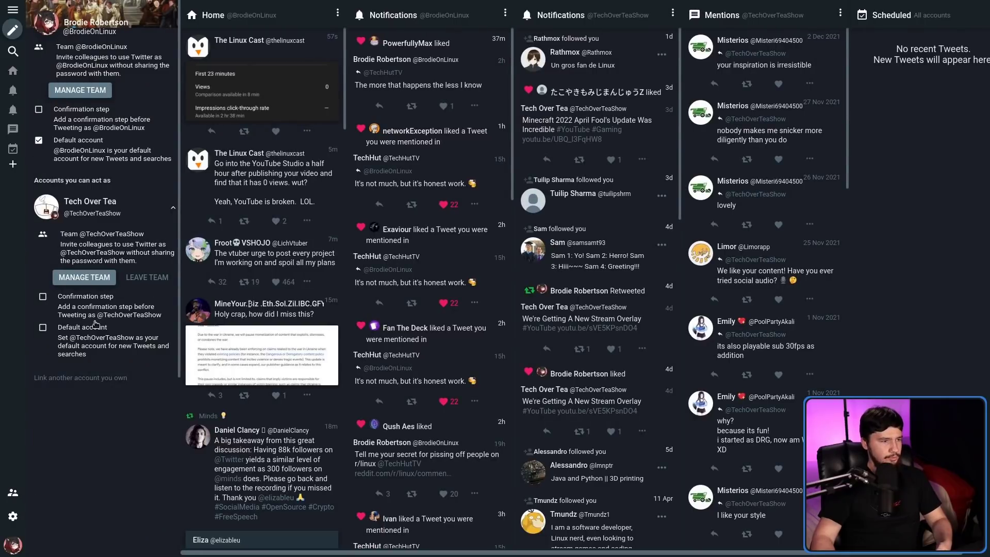
{"action": "left_click", "coordinate": [43, 328]}
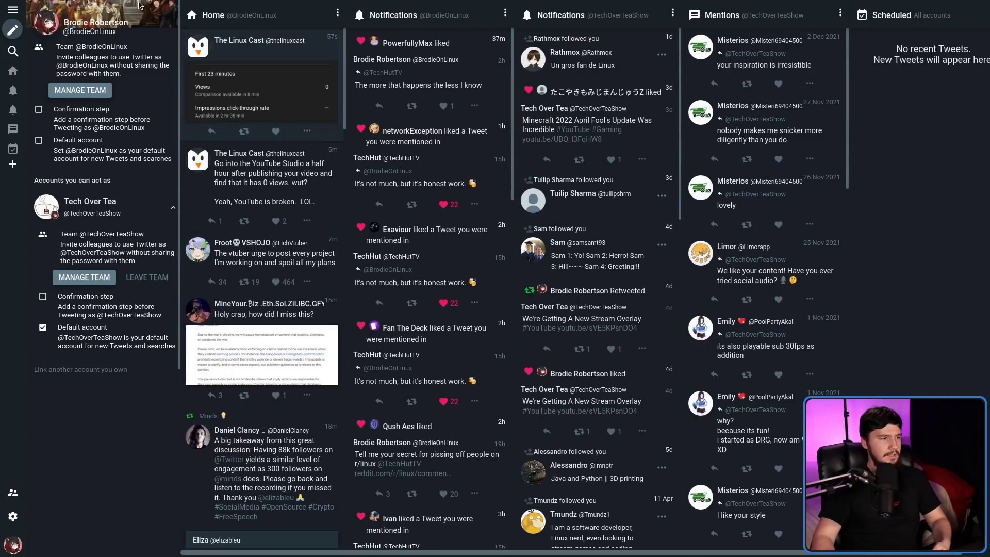
{"action": "left_click", "coordinate": [13, 29]}
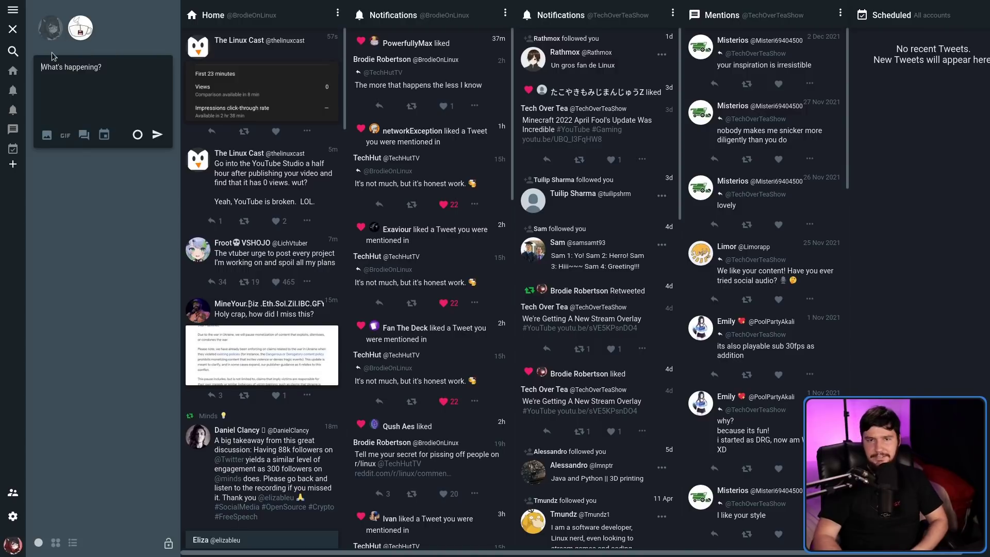
{"action": "left_click", "coordinate": [12, 29]}
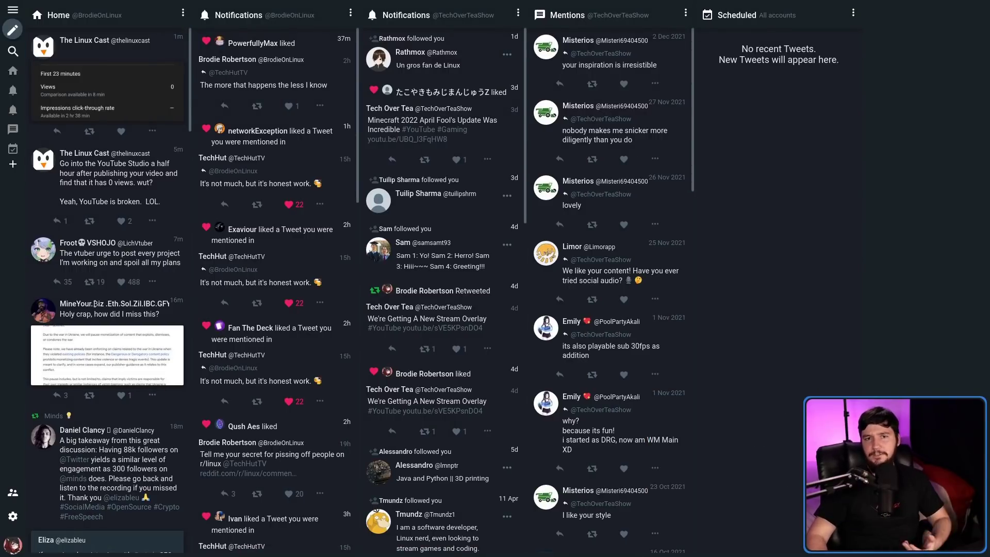
{"action": "left_click", "coordinate": [13, 545]}
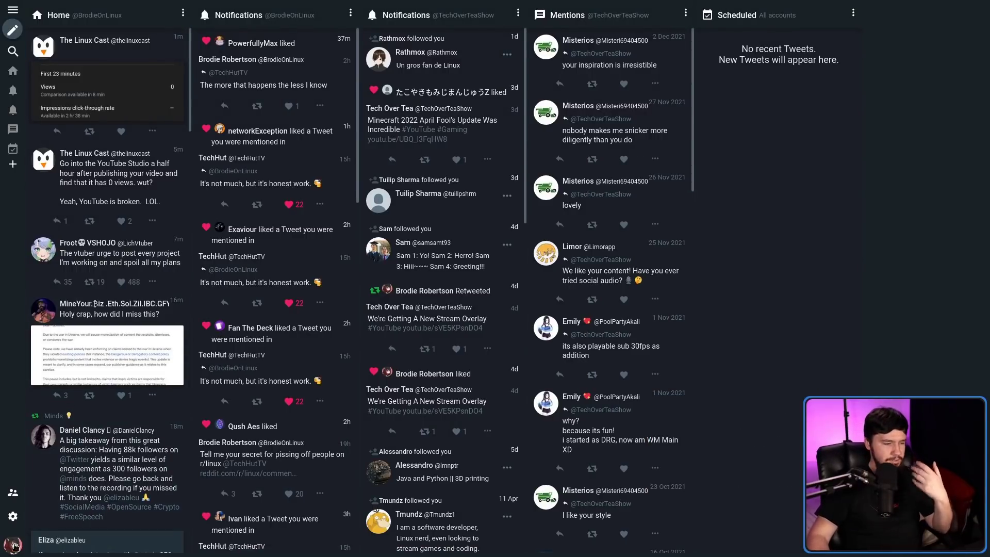
{"action": "left_click", "coordinate": [54, 141]}
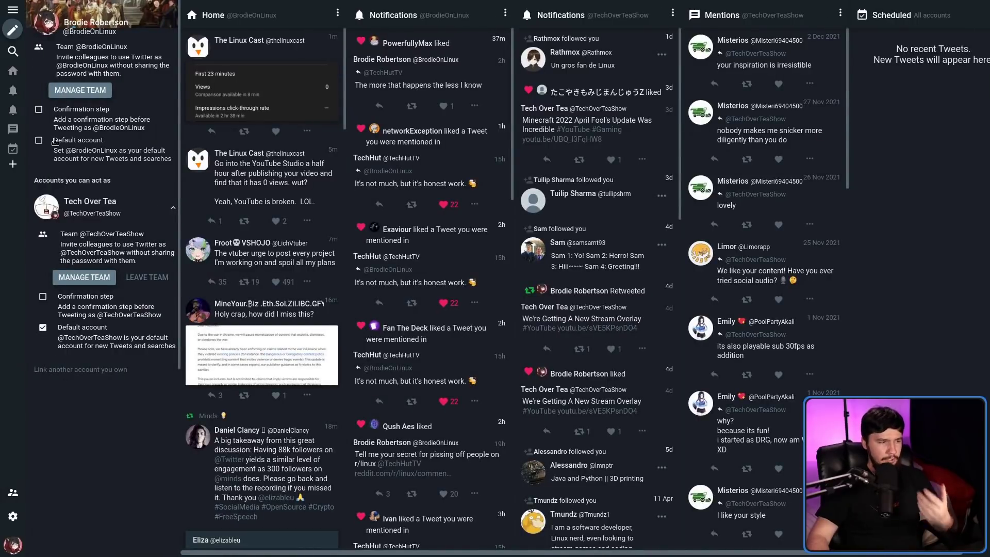
{"action": "left_click", "coordinate": [493, 223]}
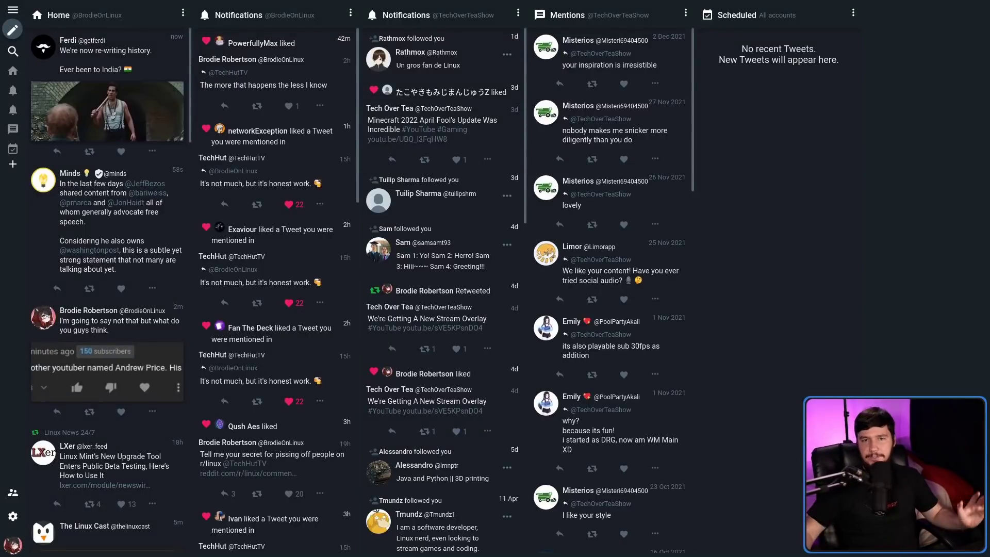
Look over the mute options and the link shortener services offered in the application settings.
{"action": "left_click", "coordinate": [10, 519]}
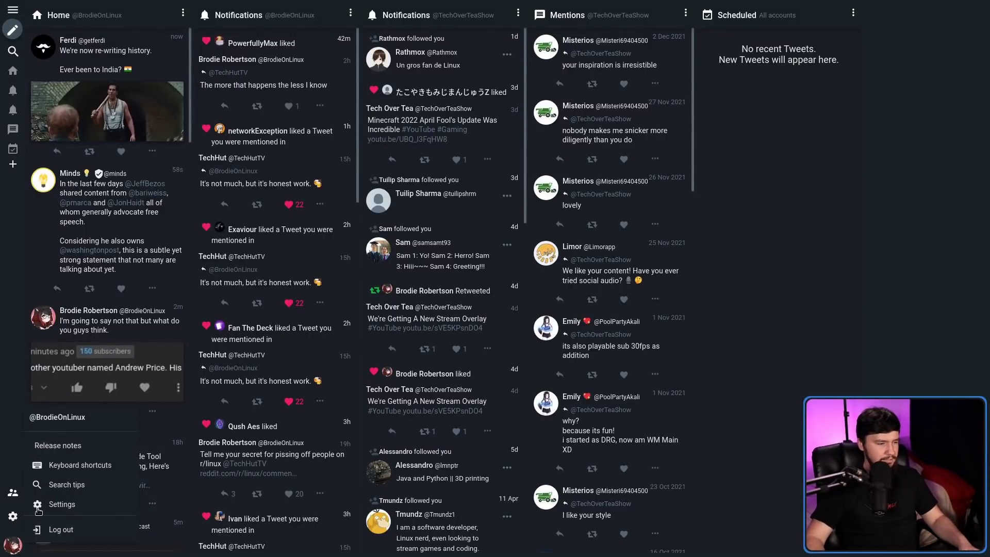
{"action": "left_click", "coordinate": [72, 506]}
{"action": "left_click", "coordinate": [367, 241]}
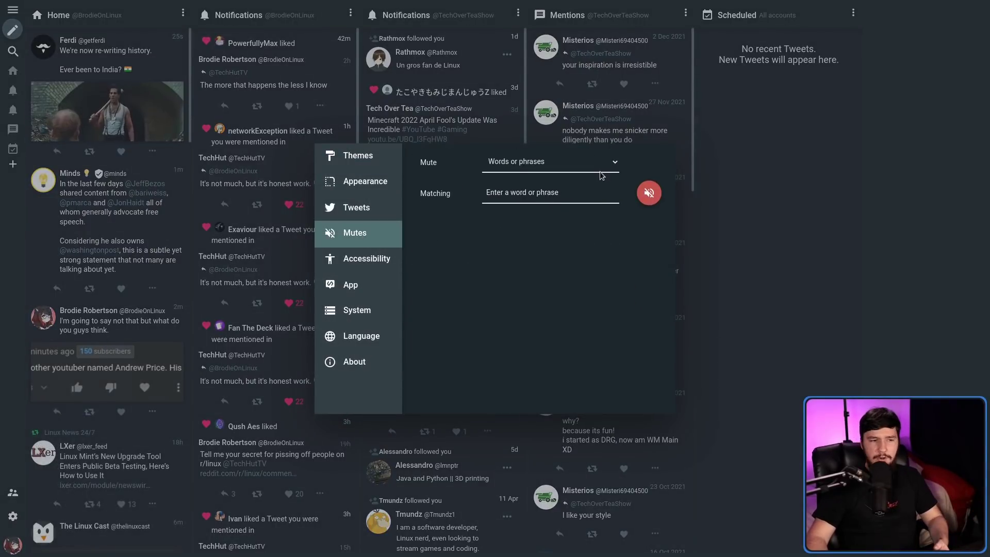
{"action": "left_click", "coordinate": [376, 208]}
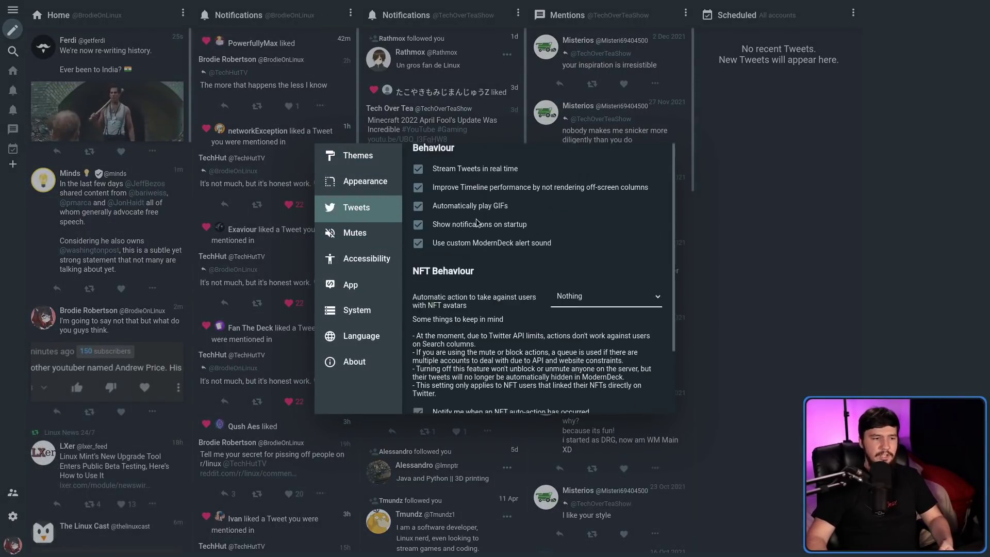
{"action": "scroll", "coordinate": [565, 254], "scroll_direction": "down", "scroll_amount": 1}
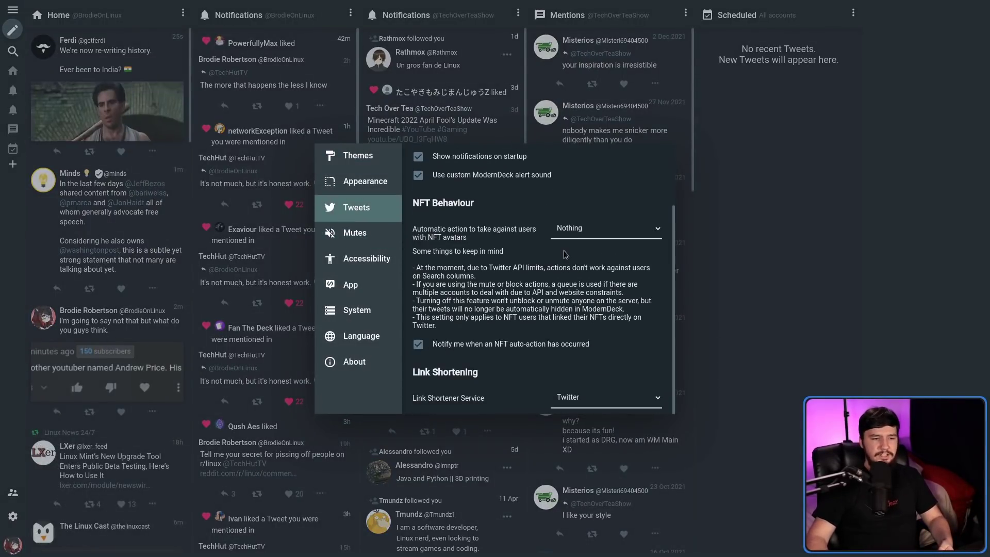
{"action": "left_click", "coordinate": [639, 397]}
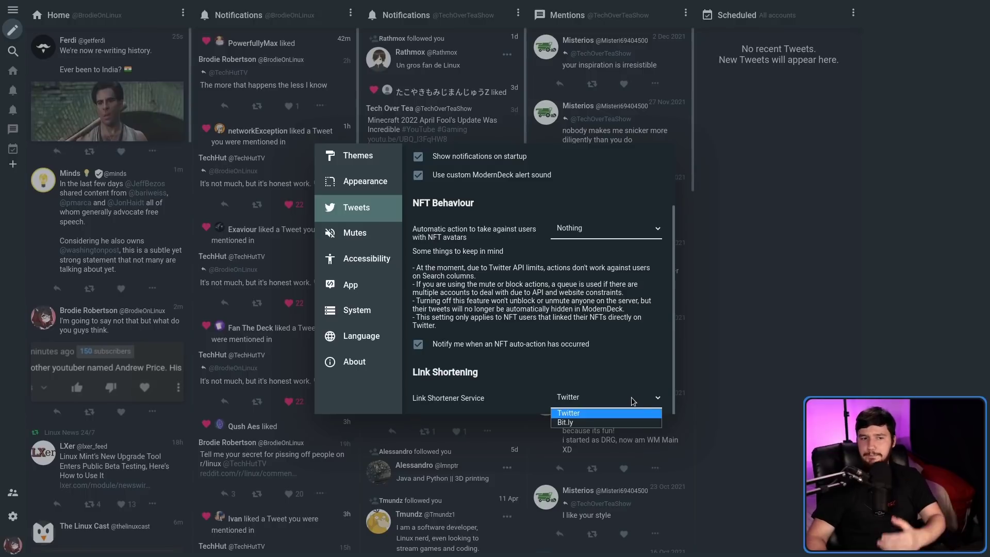
{"action": "left_click", "coordinate": [633, 400]}
Examine the automatic actions offered against users with NFT avatars, and return the window to full screen.
{"action": "scroll", "coordinate": [558, 358], "scroll_direction": "up", "scroll_amount": 2}
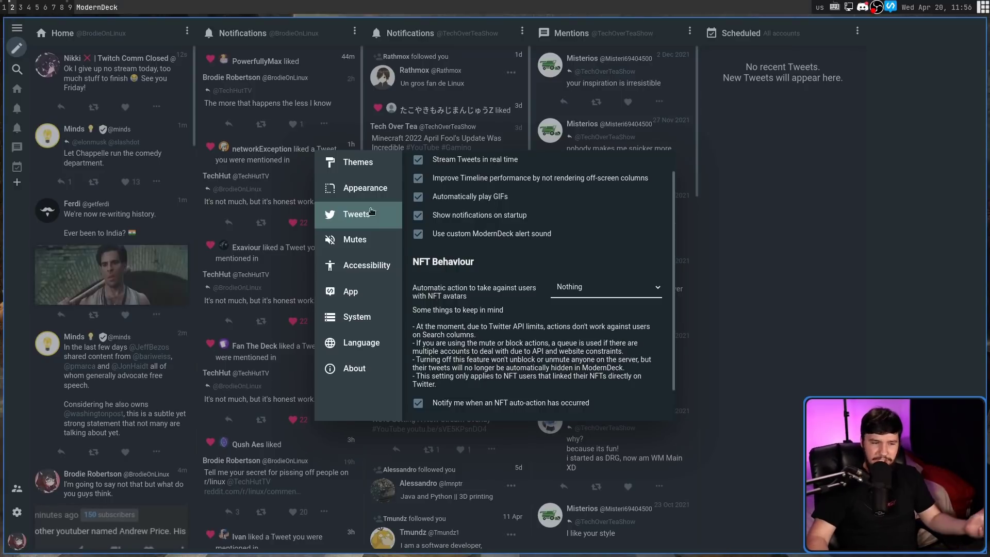
{"action": "left_click", "coordinate": [632, 289]}
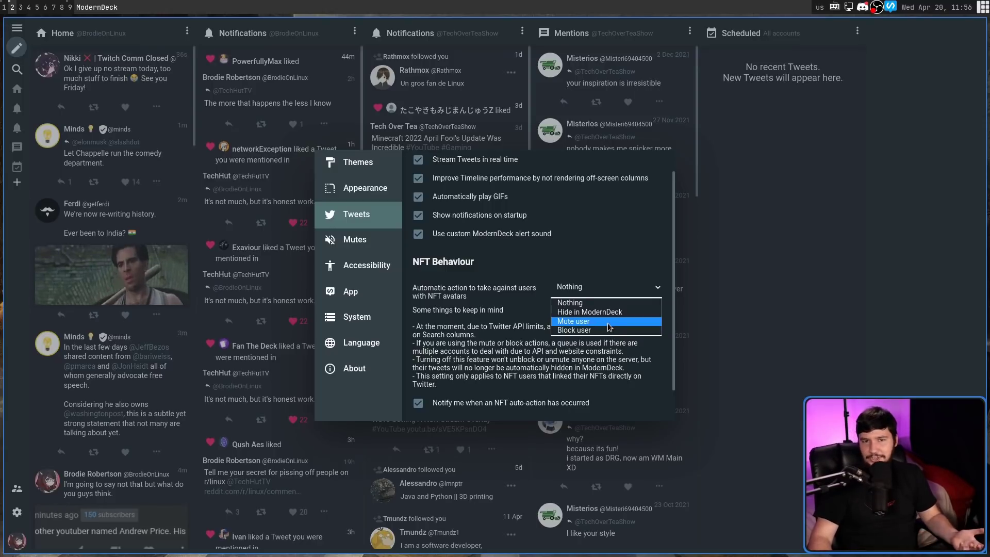
{"action": "left_click", "coordinate": [494, 348]}
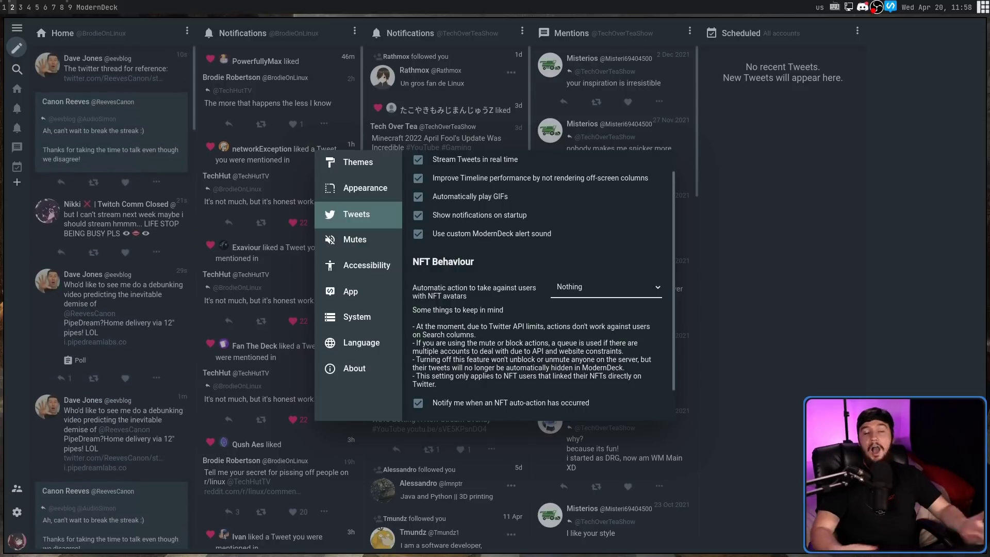
{"action": "key", "text": "super+f"}
{"action": "scroll", "coordinate": [538, 283], "scroll_direction": "down", "scroll_amount": 1}
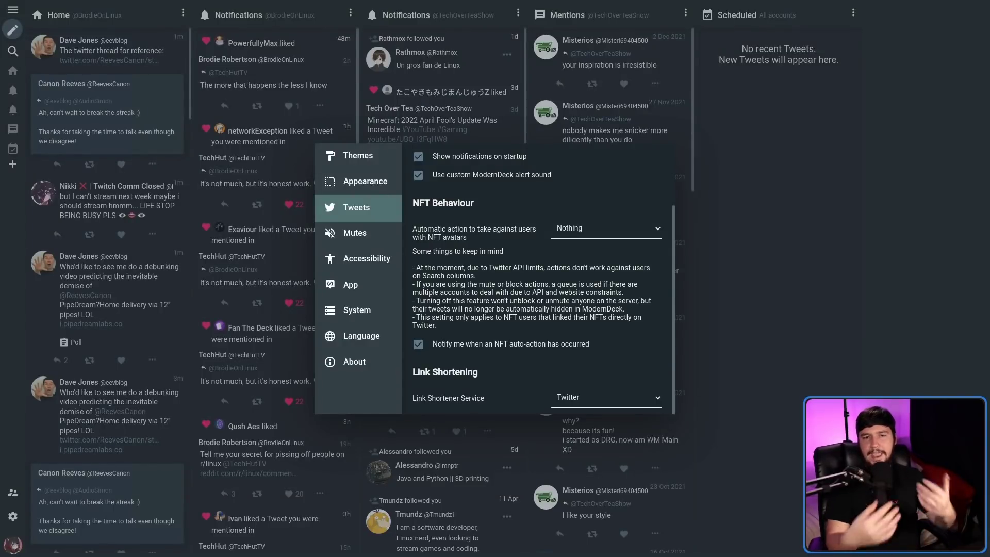
{"action": "left_click", "coordinate": [487, 347]}
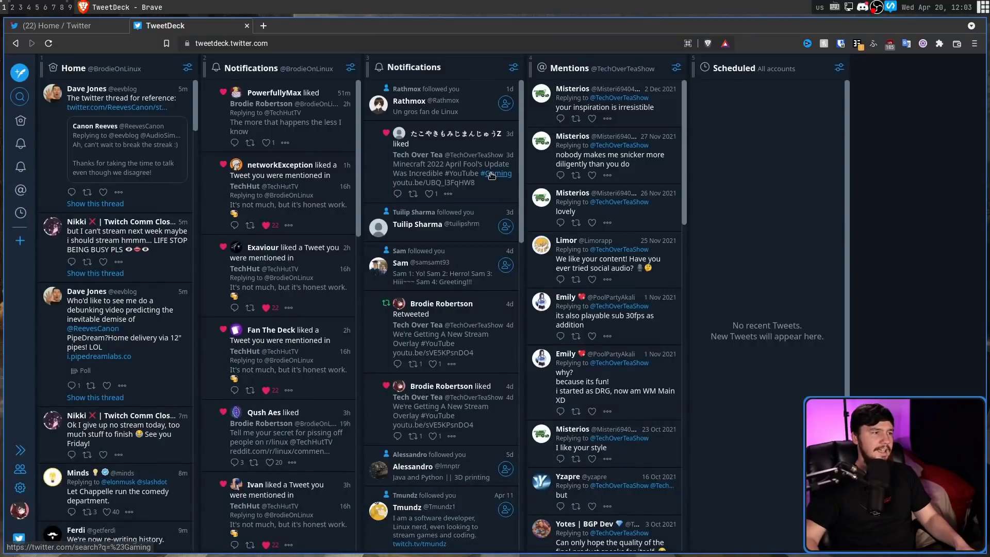
Open the settings of the regular TweetDeck site in Brave for comparison.
{"action": "left_click", "coordinate": [20, 487]}
{"action": "left_click", "coordinate": [57, 465]}
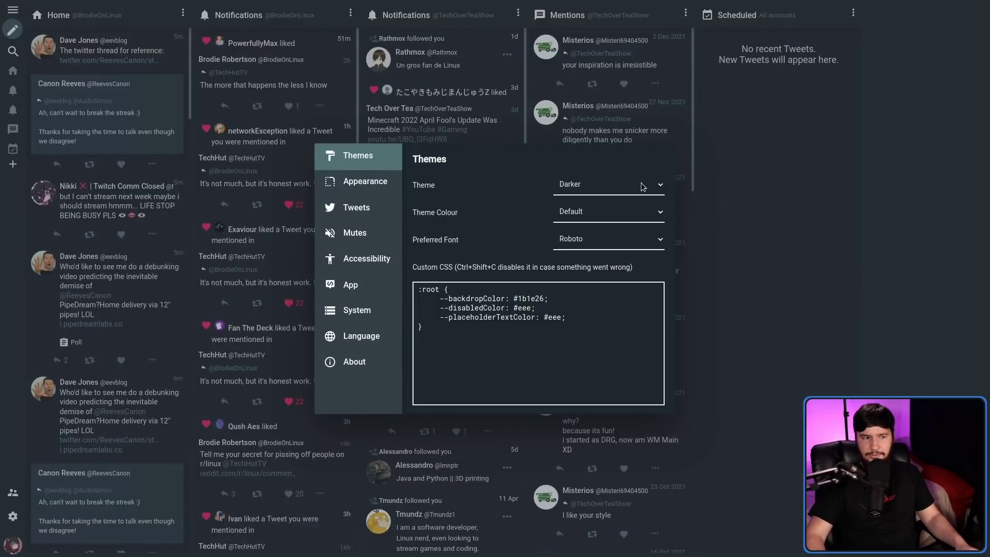
Try out the Dark and AMOLED themes in ModernDeck's theme settings.
{"action": "left_click", "coordinate": [639, 190]}
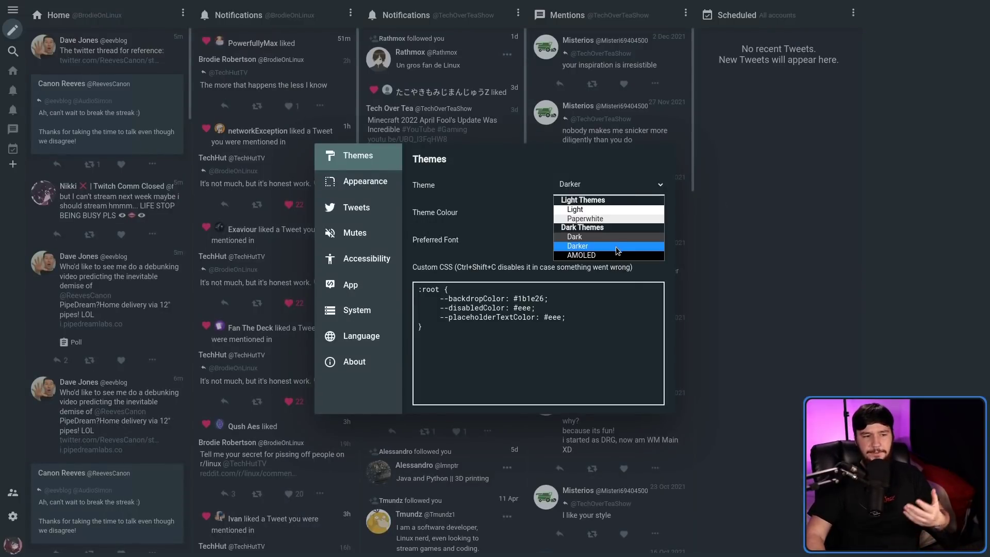
{"action": "left_click", "coordinate": [626, 239]}
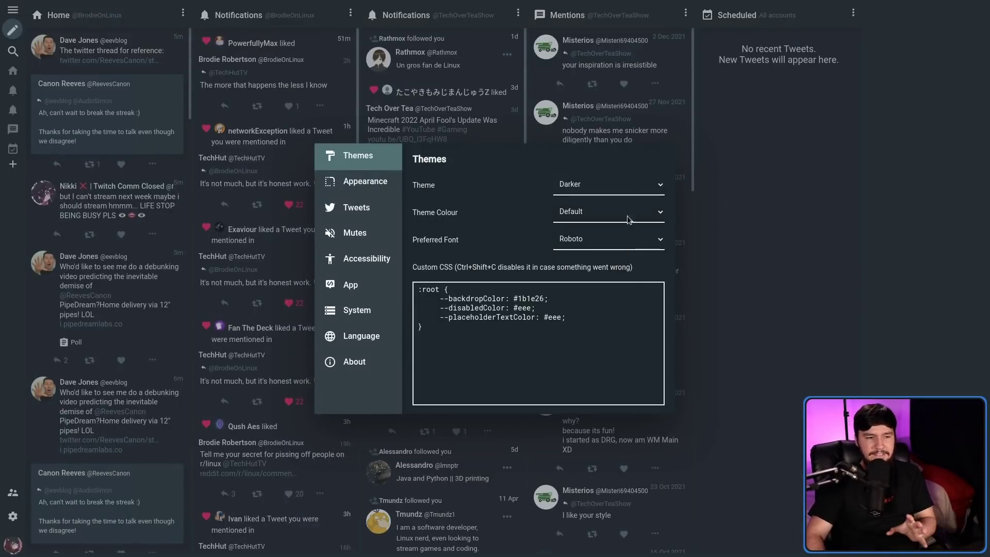
{"action": "left_click", "coordinate": [630, 188]}
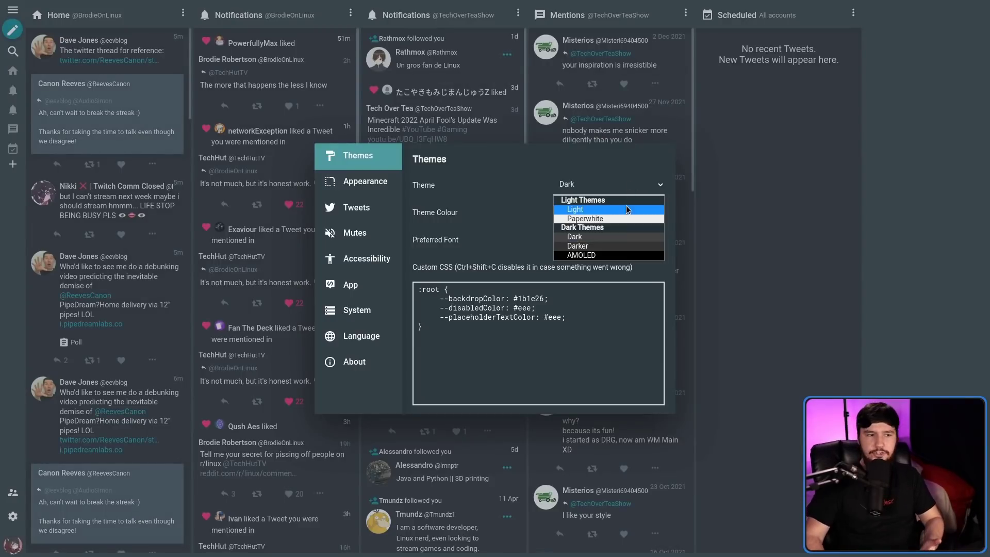
{"action": "left_click", "coordinate": [623, 254]}
{"action": "left_click", "coordinate": [705, 151]}
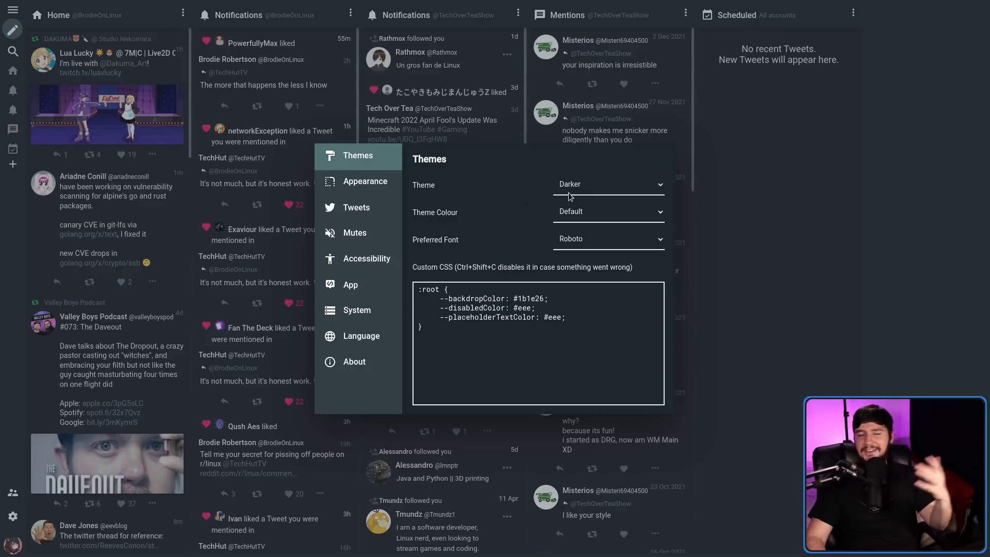
Try Orange and Green as the theme colour and leave it set to Orange.
{"action": "left_click", "coordinate": [613, 213]}
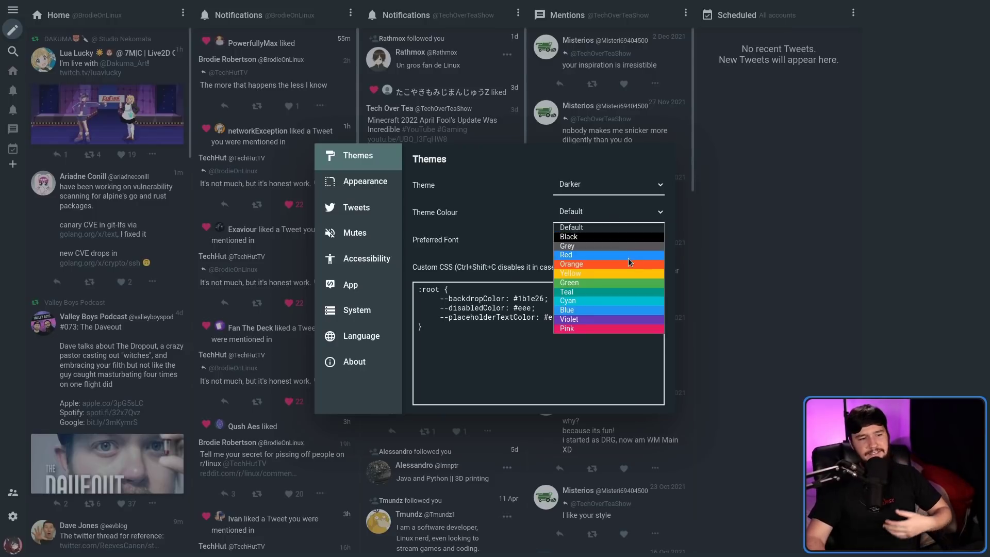
{"action": "left_click", "coordinate": [627, 264]}
{"action": "left_click", "coordinate": [613, 211]}
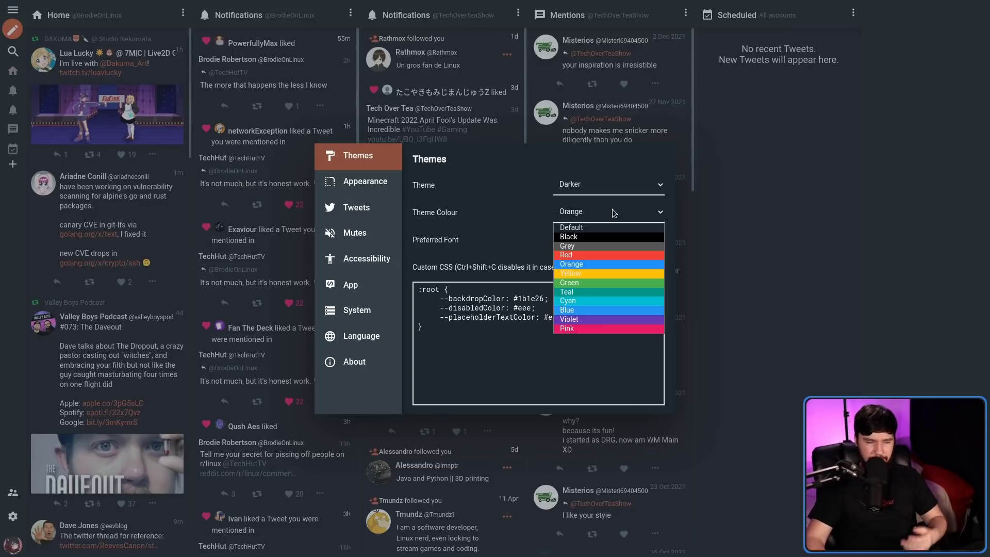
{"action": "left_click", "coordinate": [615, 273]}
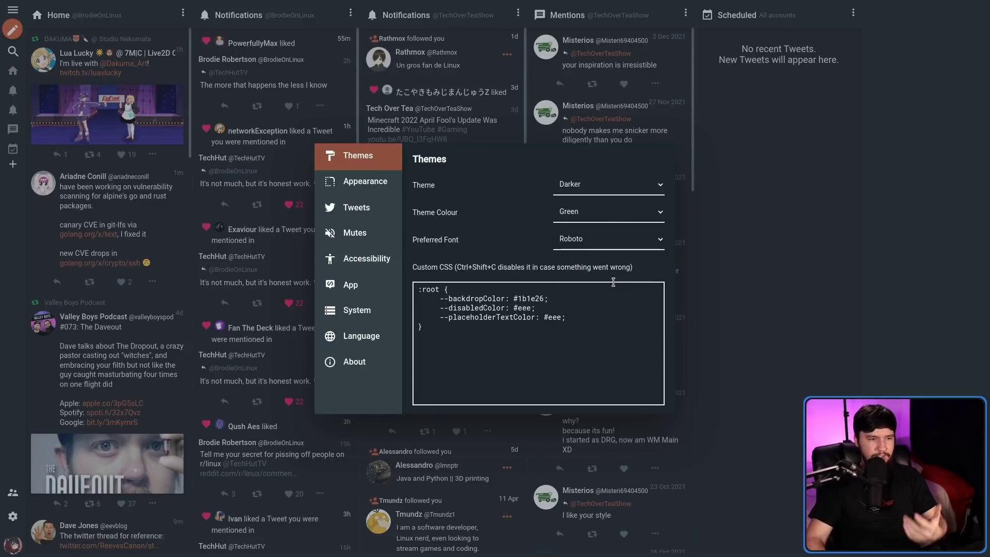
{"action": "left_click", "coordinate": [609, 217]}
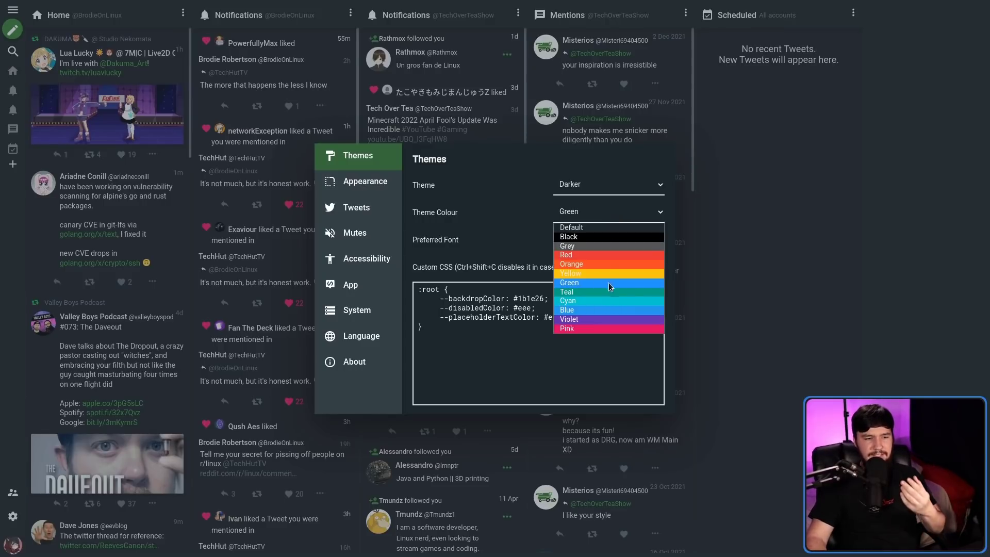
{"action": "left_click", "coordinate": [644, 266]}
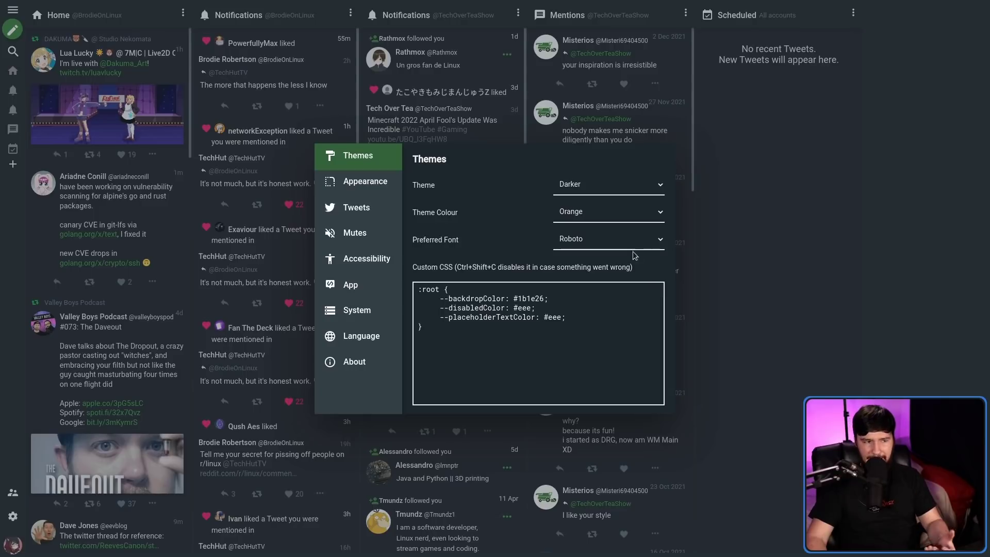
Set the theme colour to Red and open the Appearance settings.
{"action": "key", "text": "Up"}
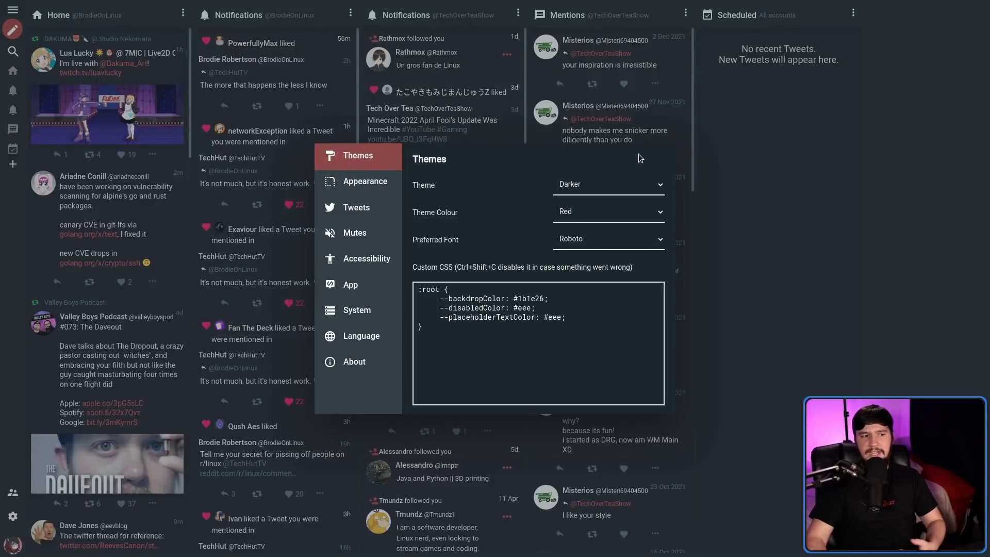
{"action": "left_click", "coordinate": [386, 188]}
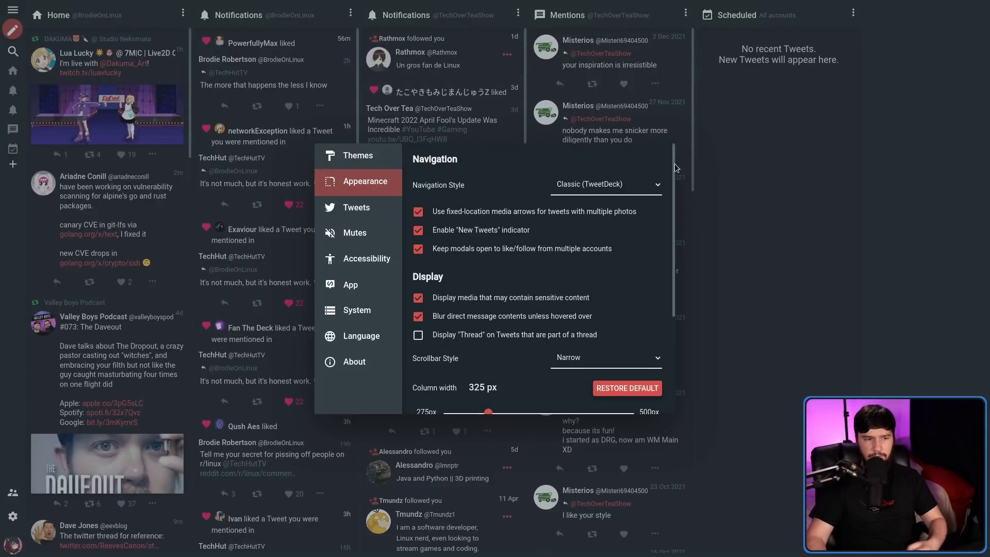
Try the Simplified navigation style, and switch it back to Classic (TweetDeck).
{"action": "left_click", "coordinate": [628, 189]}
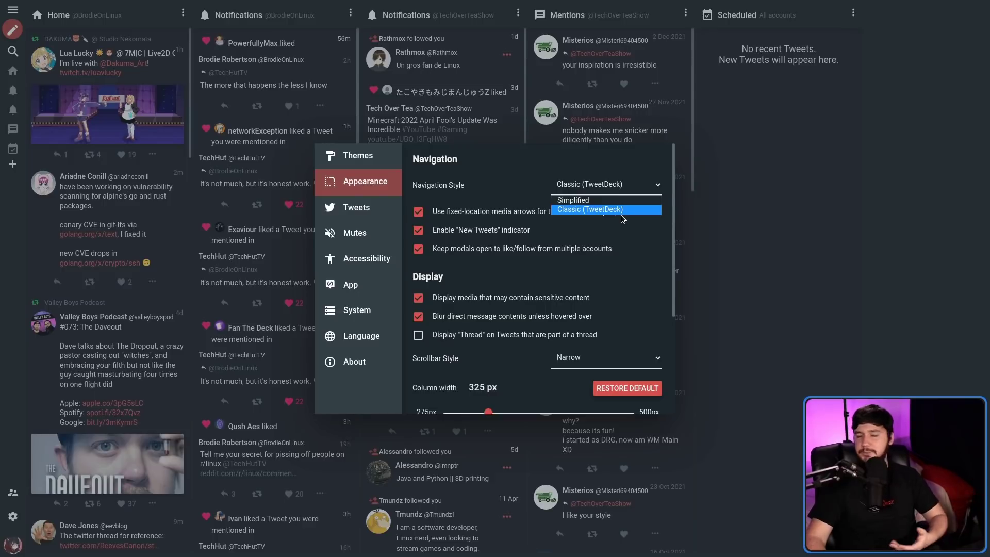
{"action": "left_click", "coordinate": [611, 200]}
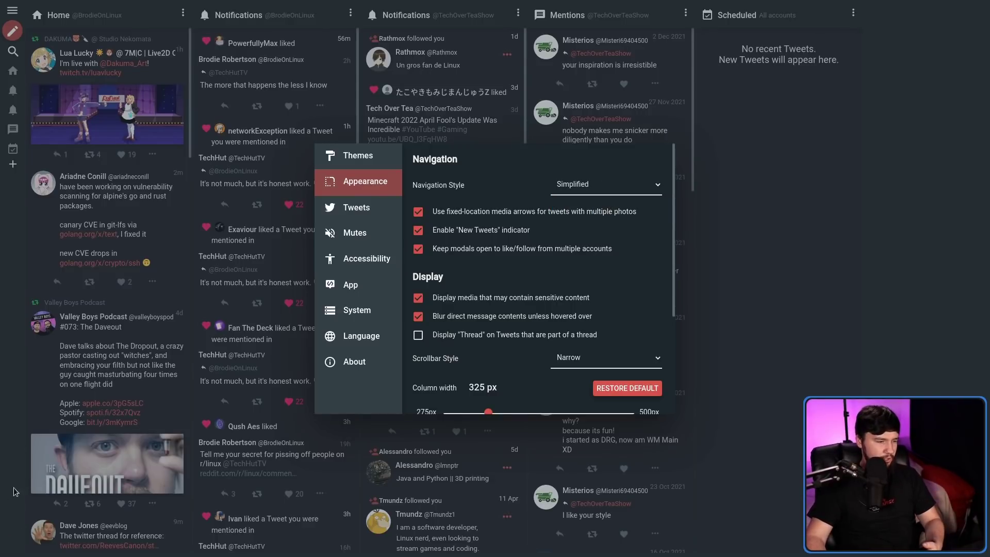
{"action": "left_click", "coordinate": [588, 183]}
{"action": "left_click", "coordinate": [586, 211]}
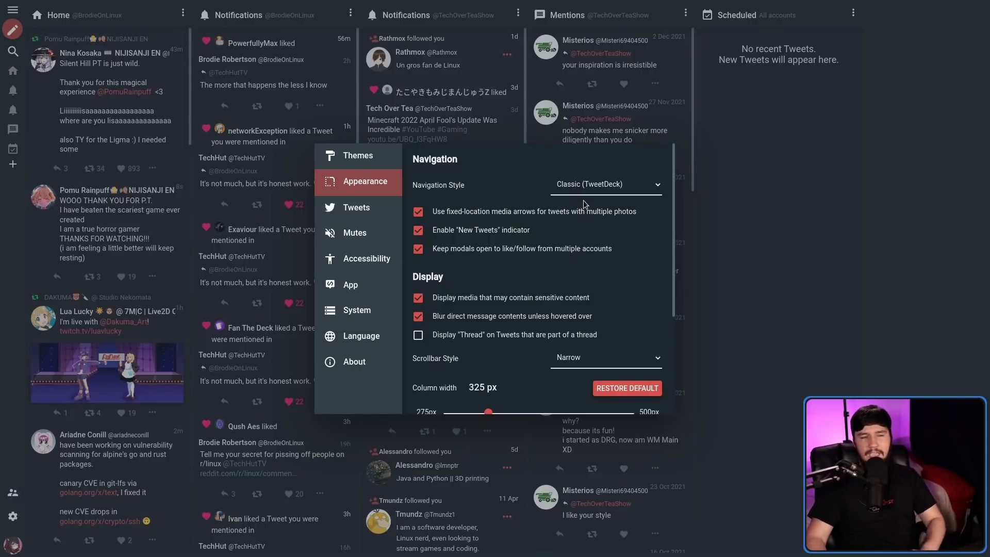
Reduce the profile picture size to 24 px in the display settings.
{"action": "scroll", "coordinate": [572, 202], "scroll_direction": "down", "scroll_amount": 2}
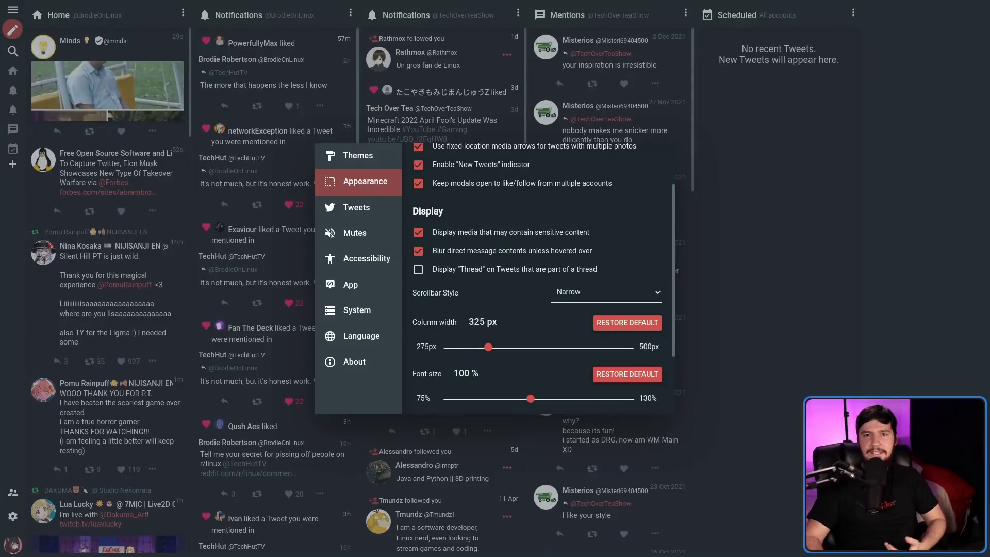
{"action": "scroll", "coordinate": [568, 214], "scroll_direction": "down", "scroll_amount": 3}
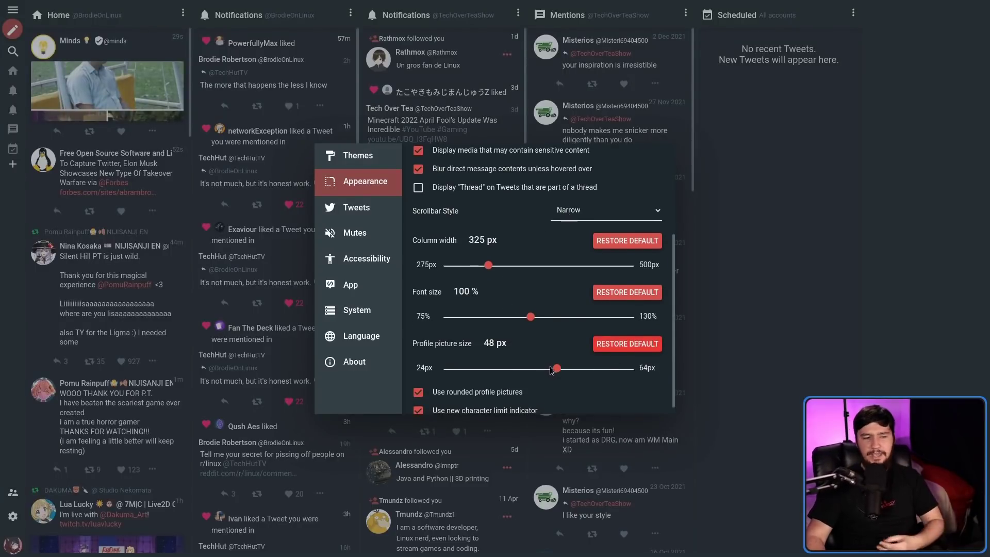
{"action": "left_click_drag", "start_coordinate": [551, 370], "coordinate": [449, 345]}
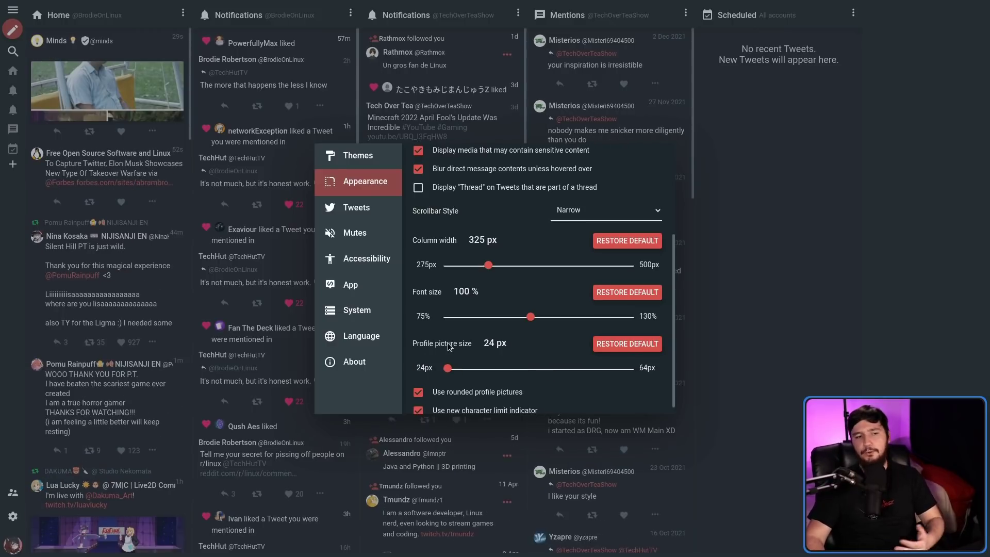
Turn off rounded profile pictures and set the profile picture size to 47 px.
{"action": "scroll", "coordinate": [449, 361], "scroll_direction": "down", "scroll_amount": 1}
{"action": "left_click", "coordinate": [449, 365]}
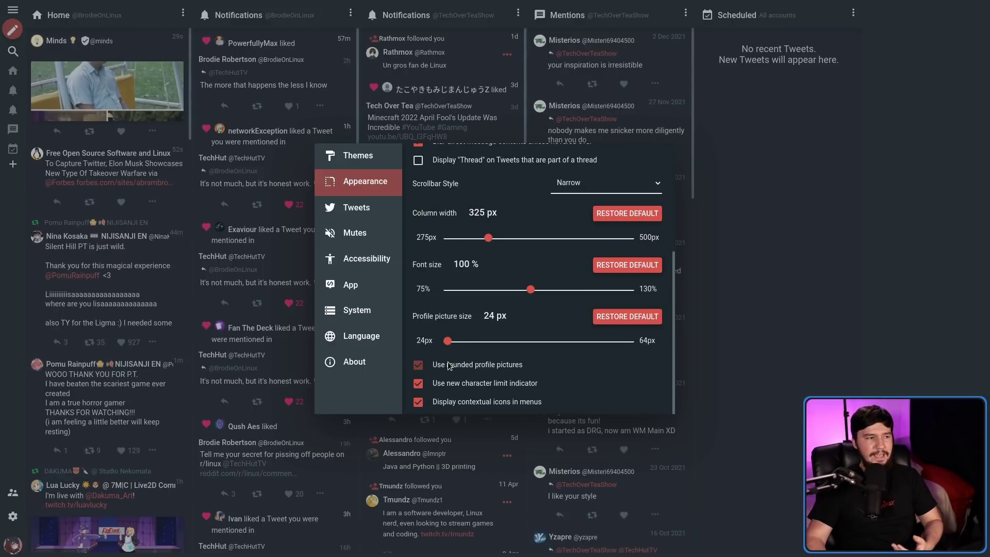
{"action": "left_click_drag", "start_coordinate": [517, 341], "coordinate": [554, 342]}
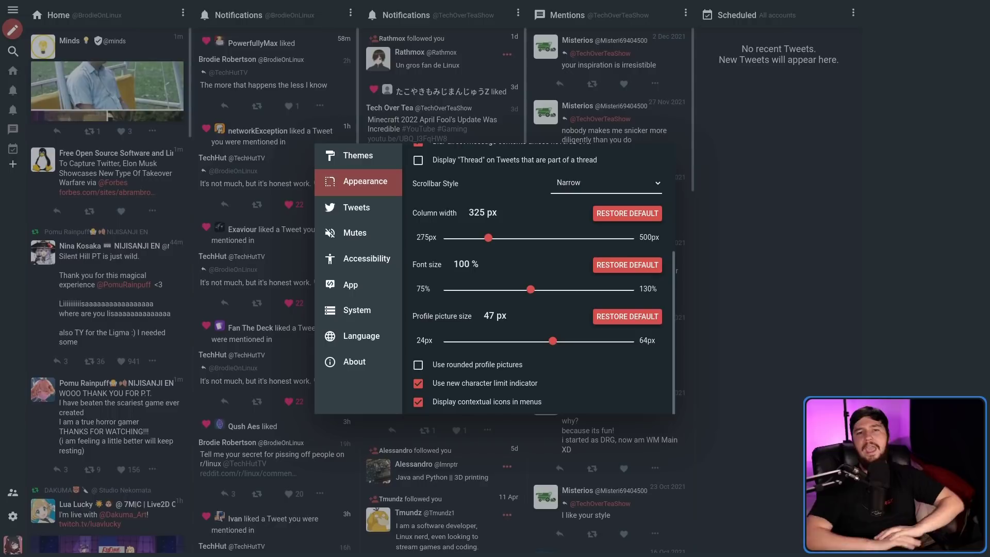
Remove all of the custom CSS from the theme settings and close the settings to view the columns.
{"action": "left_click", "coordinate": [360, 155]}
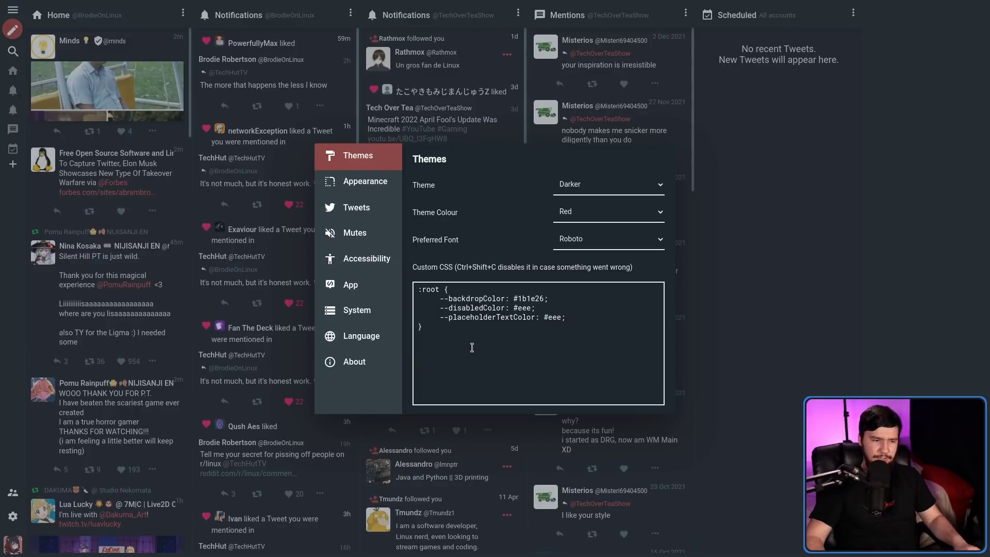
{"action": "left_click_drag", "start_coordinate": [470, 345], "coordinate": [376, 254]}
{"action": "key", "text": "ctrl+v"}
{"action": "left_click", "coordinate": [826, 295]}
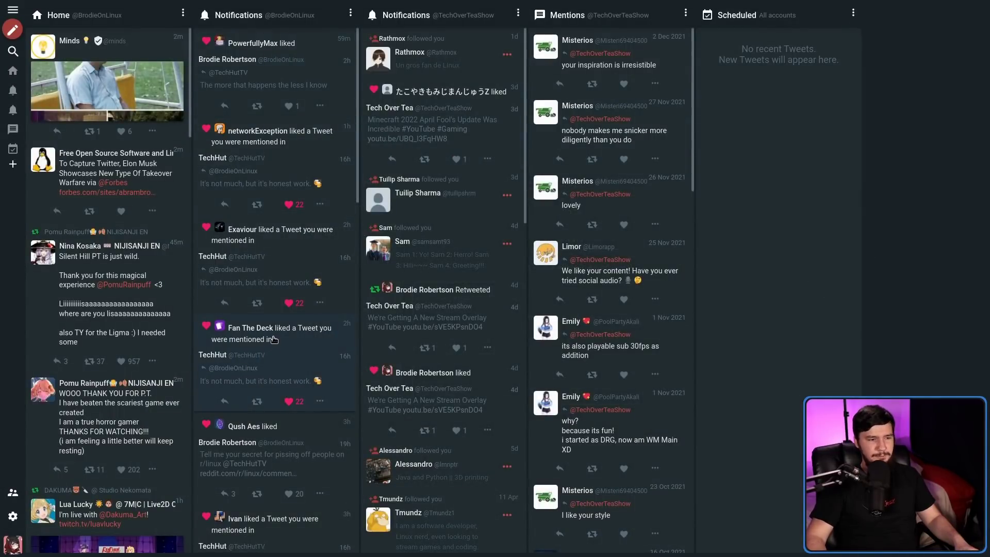
Restore the removed custom CSS for the backdrop, disabled and placeholder text colours in the theme settings, and close the settings.
{"action": "left_click", "coordinate": [12, 515]}
{"action": "left_click", "coordinate": [69, 504]}
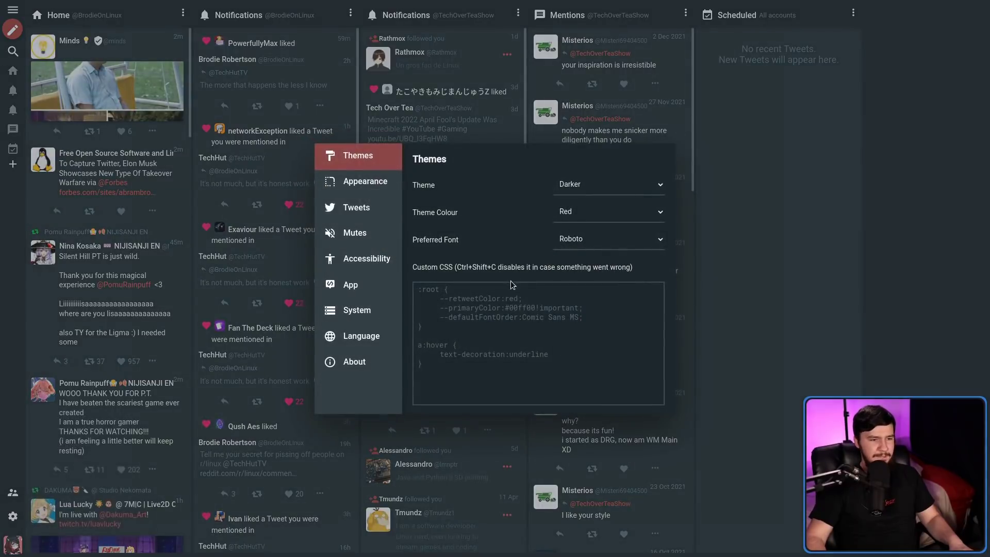
{"action": "left_click", "coordinate": [824, 290]}
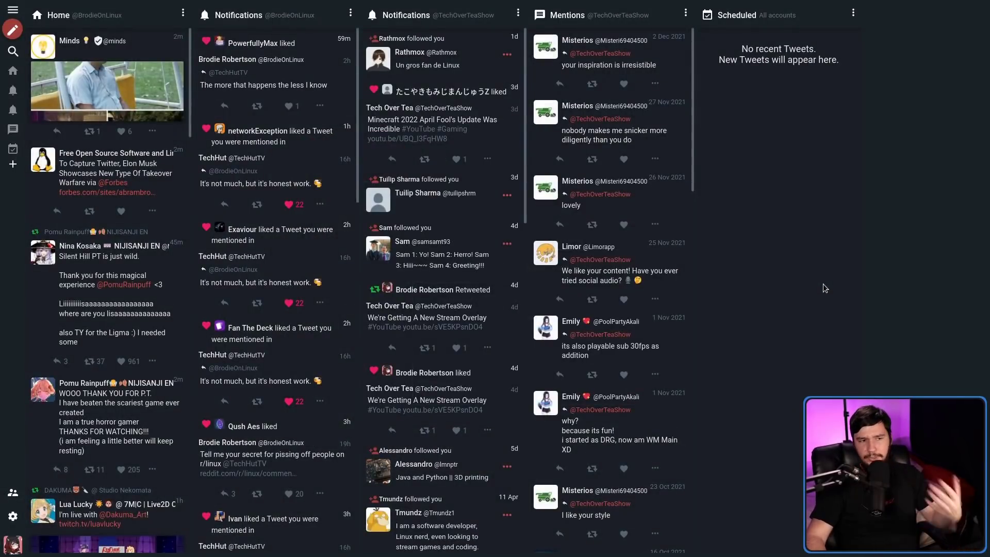
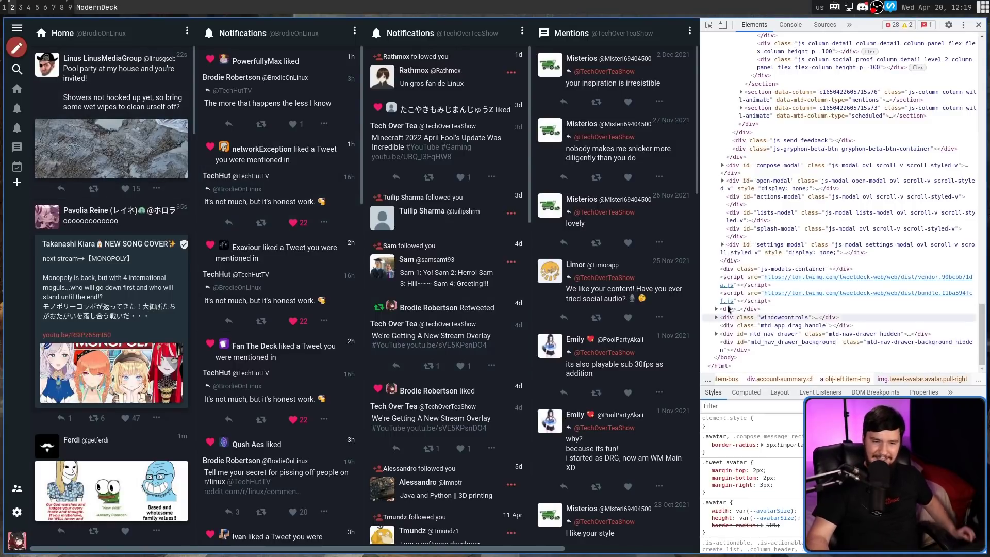
Examine the page's HTML elements and the CSS rules of the tweet avatar in the developer tools.
{"action": "left_click_drag", "start_coordinate": [983, 350], "coordinate": [981, 299]}
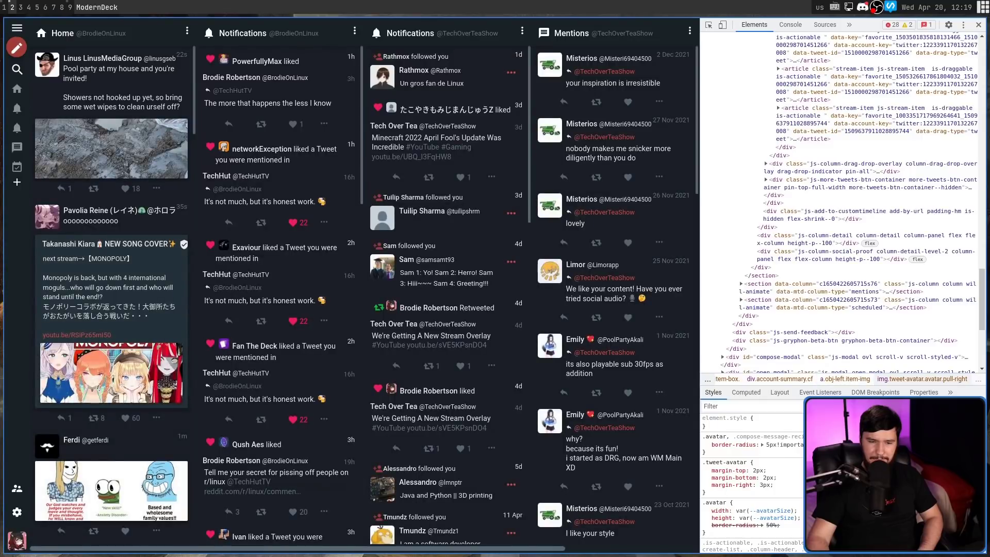
{"action": "scroll", "coordinate": [752, 480], "scroll_direction": "down", "scroll_amount": 5}
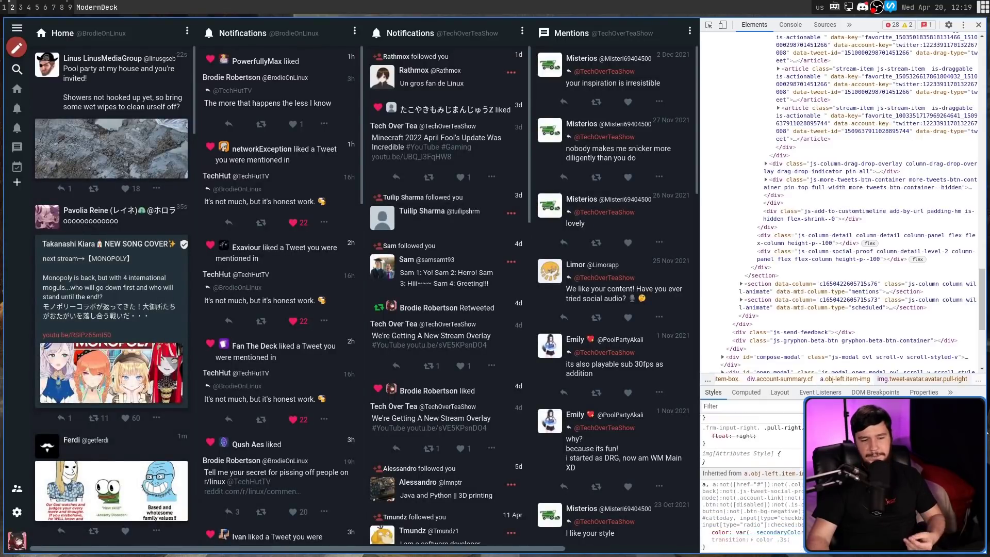
{"action": "scroll", "coordinate": [752, 479], "scroll_direction": "down", "scroll_amount": 2}
{"action": "scroll", "coordinate": [751, 480], "scroll_direction": "down", "scroll_amount": 3}
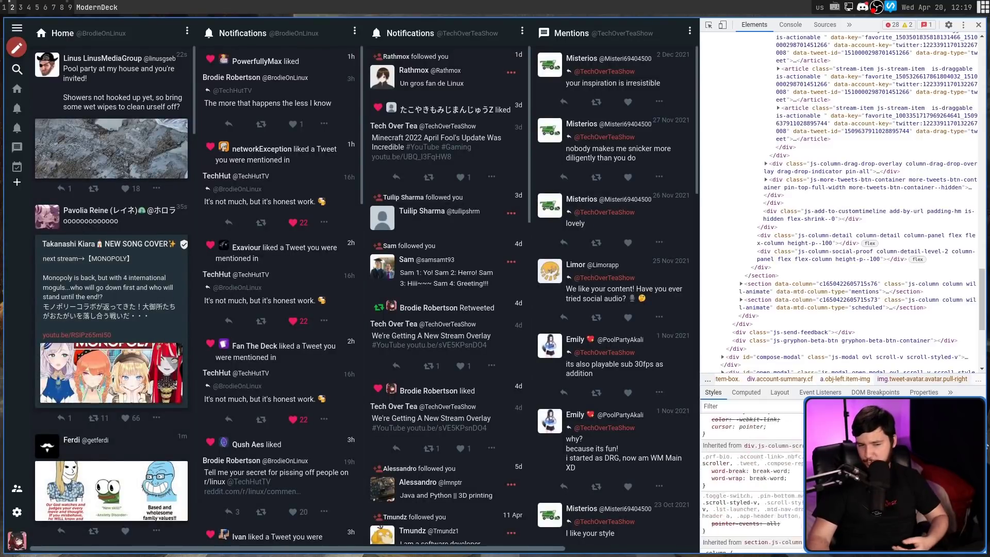
{"action": "scroll", "coordinate": [752, 480], "scroll_direction": "down", "scroll_amount": 2}
{"action": "scroll", "coordinate": [752, 480], "scroll_direction": "down", "scroll_amount": 3}
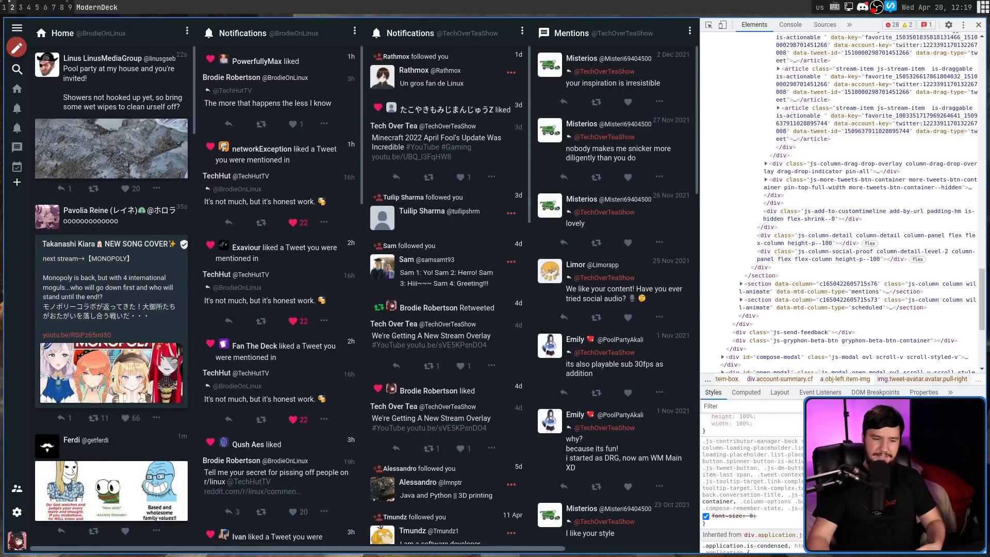
{"action": "scroll", "coordinate": [752, 479], "scroll_direction": "down", "scroll_amount": 5}
{"action": "scroll", "coordinate": [752, 479], "scroll_direction": "down", "scroll_amount": 3}
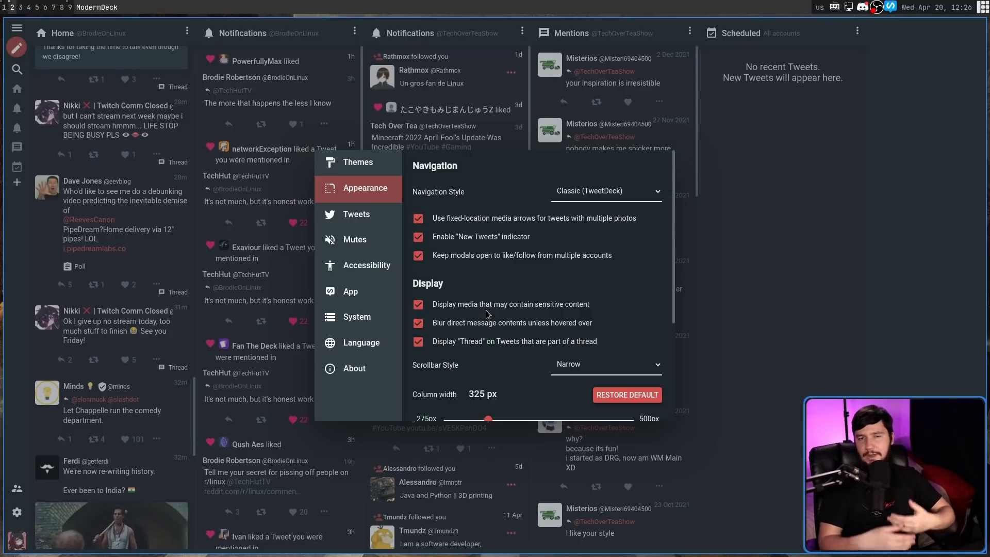
Close the settings and look at the Thread labels on tweets in the Home column.
{"action": "left_click", "coordinate": [170, 242]}
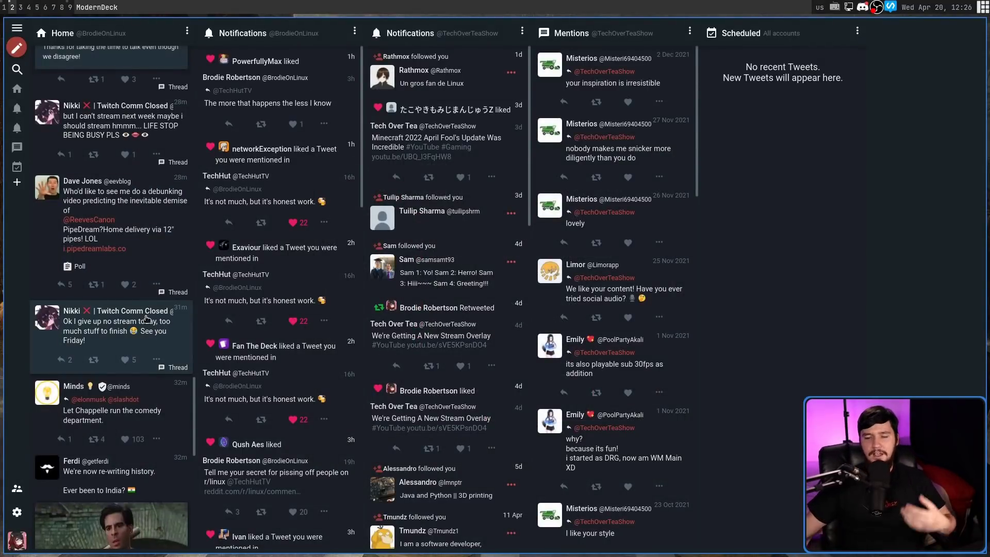
{"action": "left_click", "coordinate": [170, 348]}
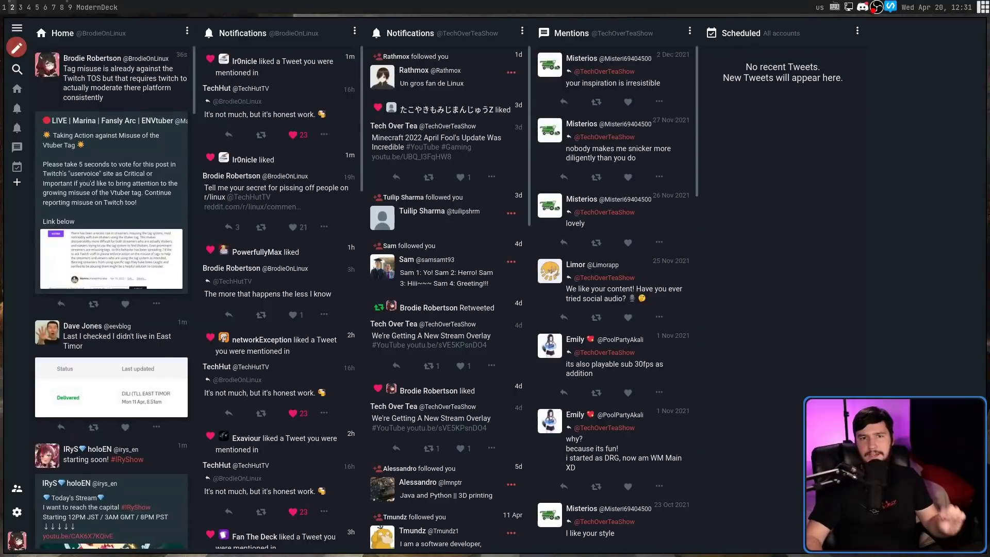
Examine the App settings for title bar, tray and developer options, and return the window to full screen.
{"action": "left_click", "coordinate": [17, 512]}
{"action": "left_click", "coordinate": [91, 497]}
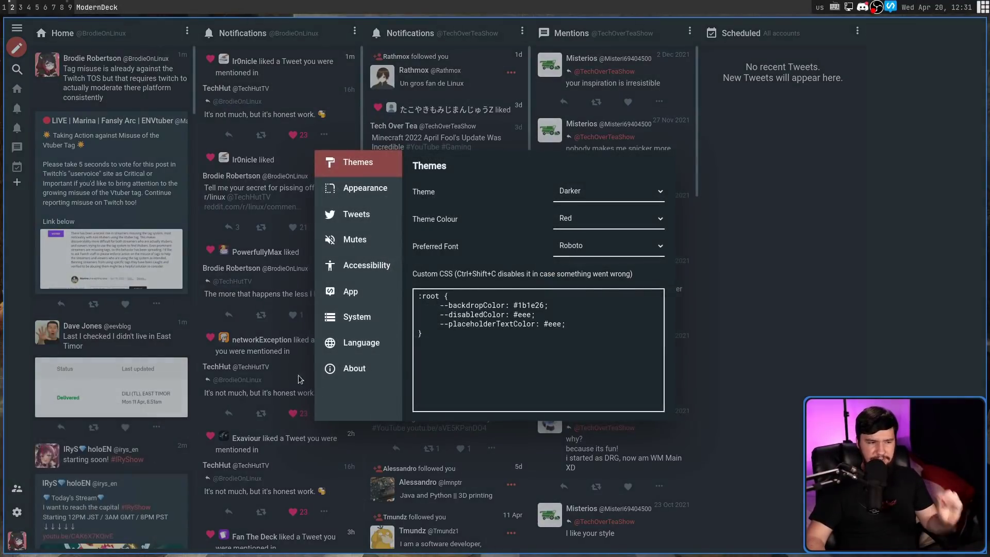
{"action": "left_click", "coordinate": [367, 291]}
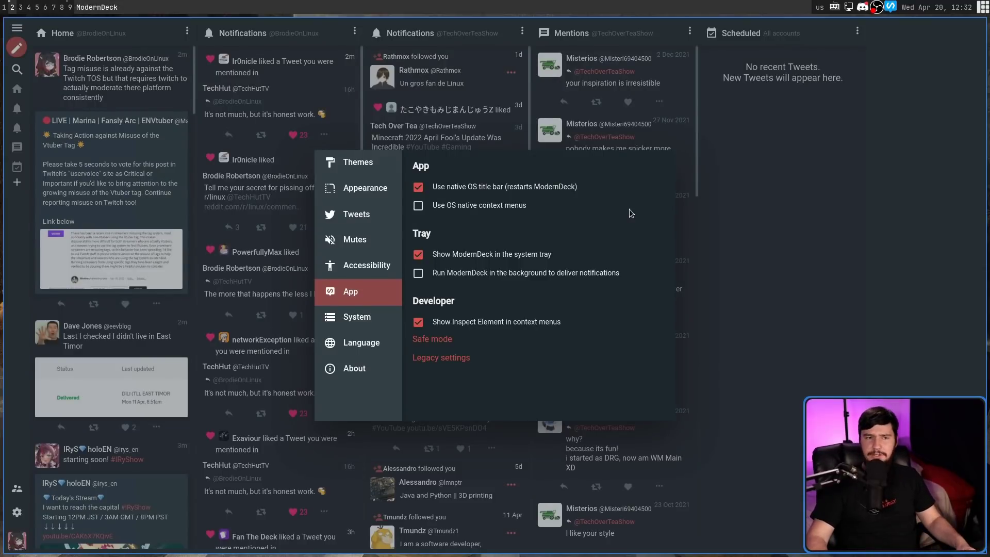
{"action": "key", "text": "super+f"}
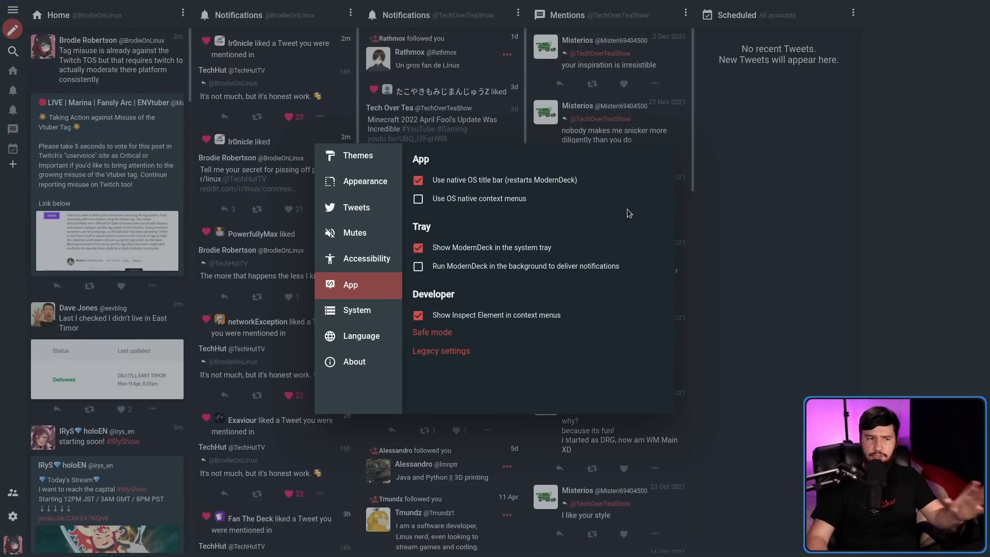
Examine the System settings for resetting, clearing data, saving and loading backups, and importing Tweeten settings.
{"action": "left_click", "coordinate": [361, 311]}
{"action": "scroll", "coordinate": [542, 243], "scroll_direction": "down", "scroll_amount": 2}
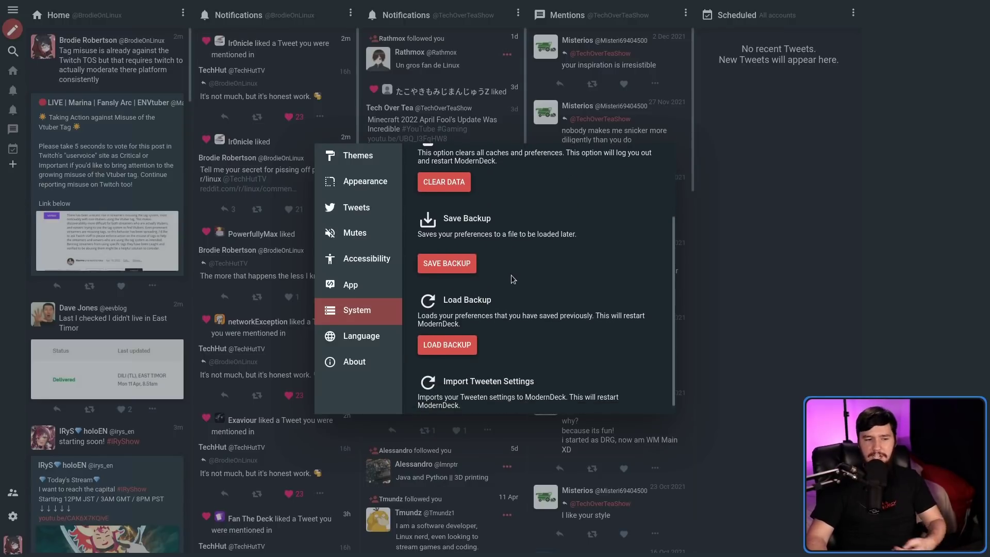
{"action": "scroll", "coordinate": [519, 263], "scroll_direction": "up", "scroll_amount": 2}
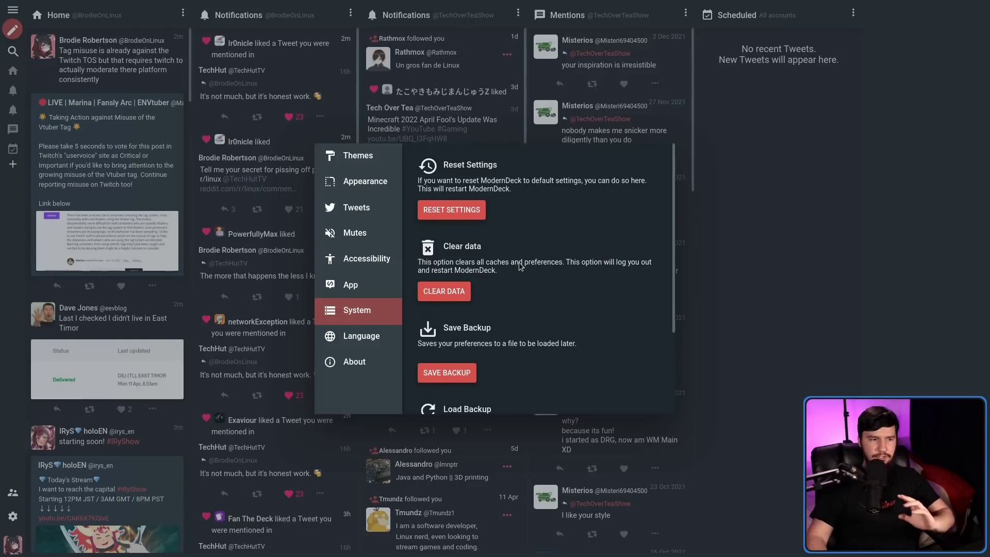
{"action": "scroll", "coordinate": [498, 244], "scroll_direction": "down", "scroll_amount": 3}
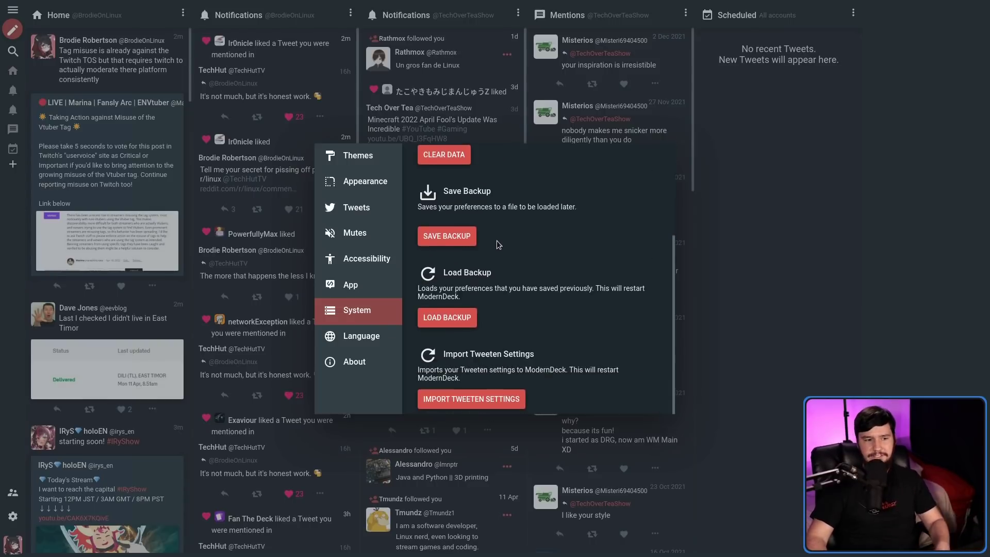